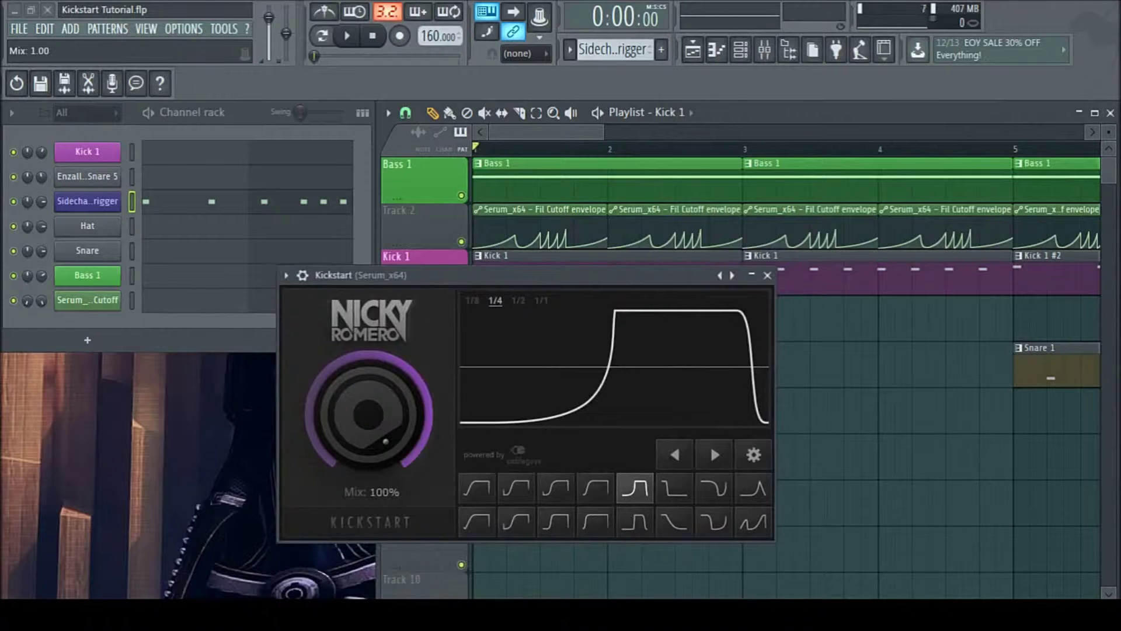
- Set Kickstart's mix to 75% and choose the fifth curve shape in the upper preset row
left_click_drag(417, 275, 462, 235)
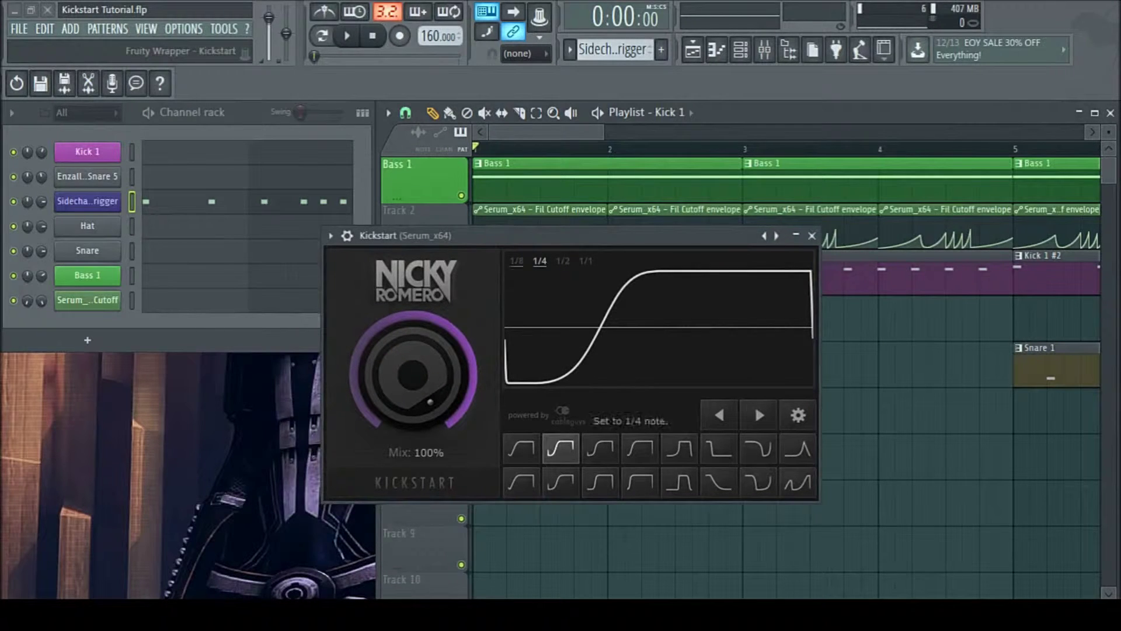
left_click_drag(413, 376, 413, 398)
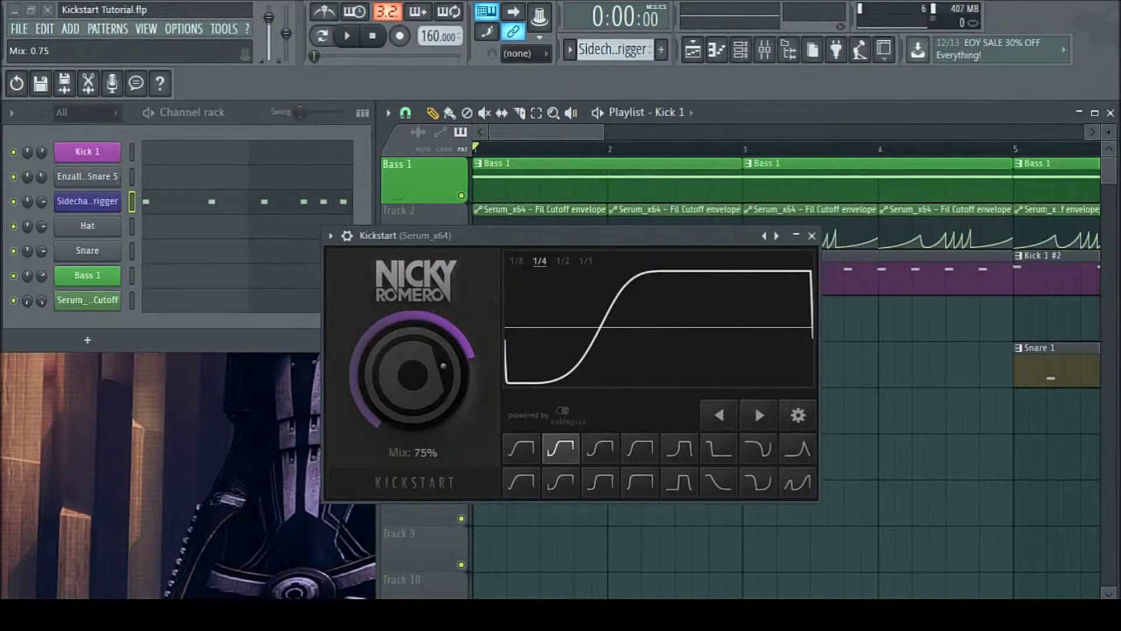
left_click(680, 449)
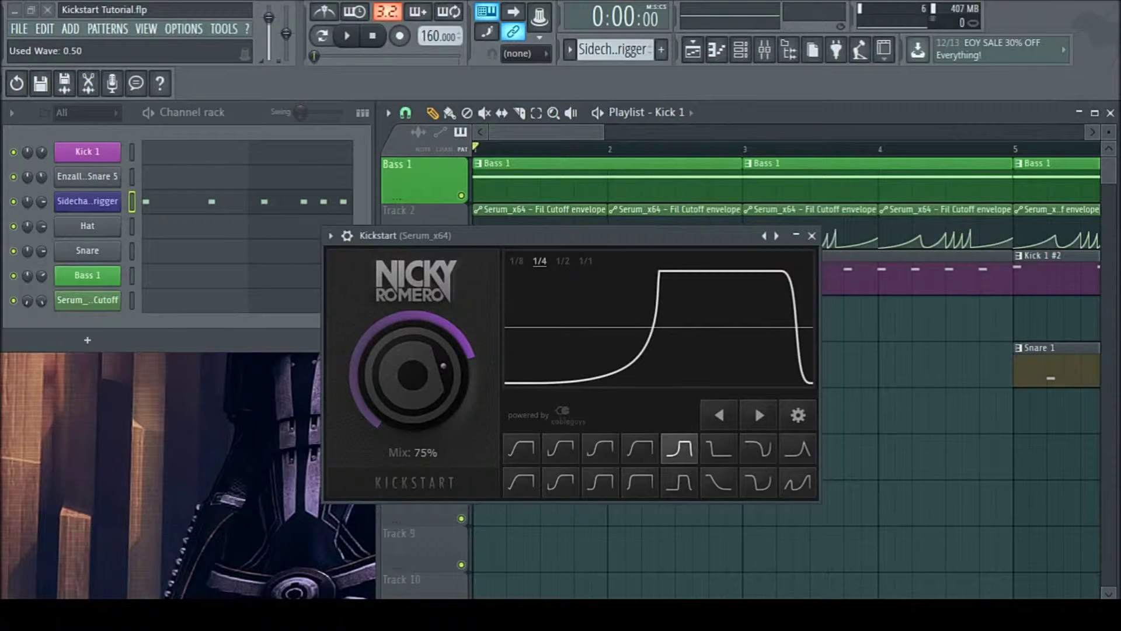
- View Kickstart's retrigger options, and close both the options and the plugin window
left_click_drag(754, 405, 761, 448)
left_click(805, 458)
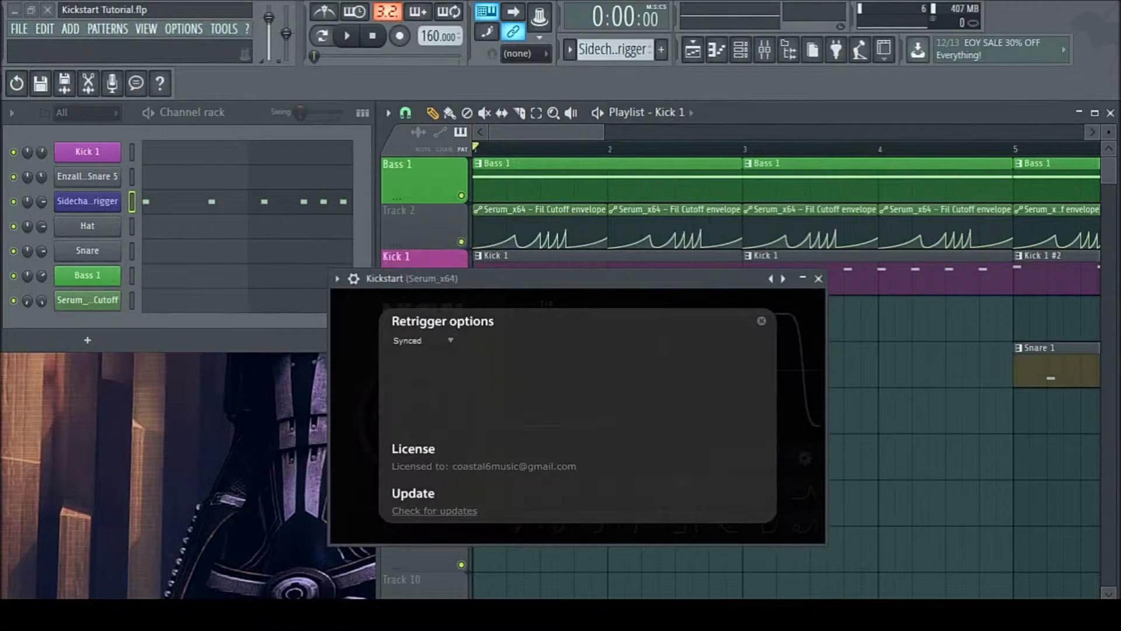
left_click(762, 321)
left_click(818, 279)
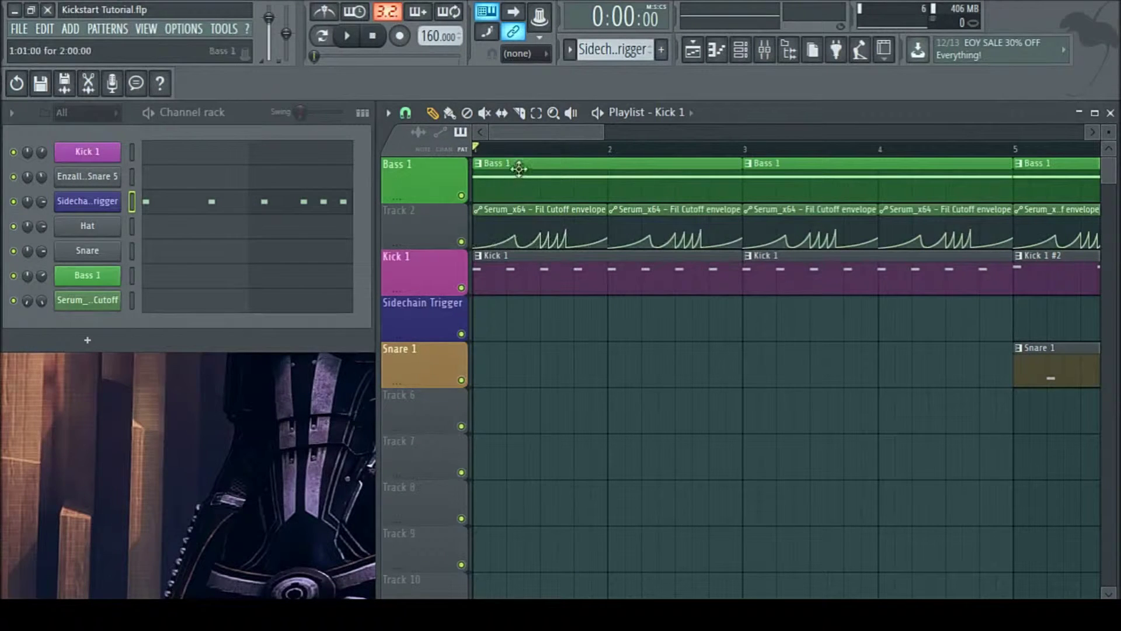
- Play the opening bars of the playlist to hear the bass with the kick, and stop playback
key("space")
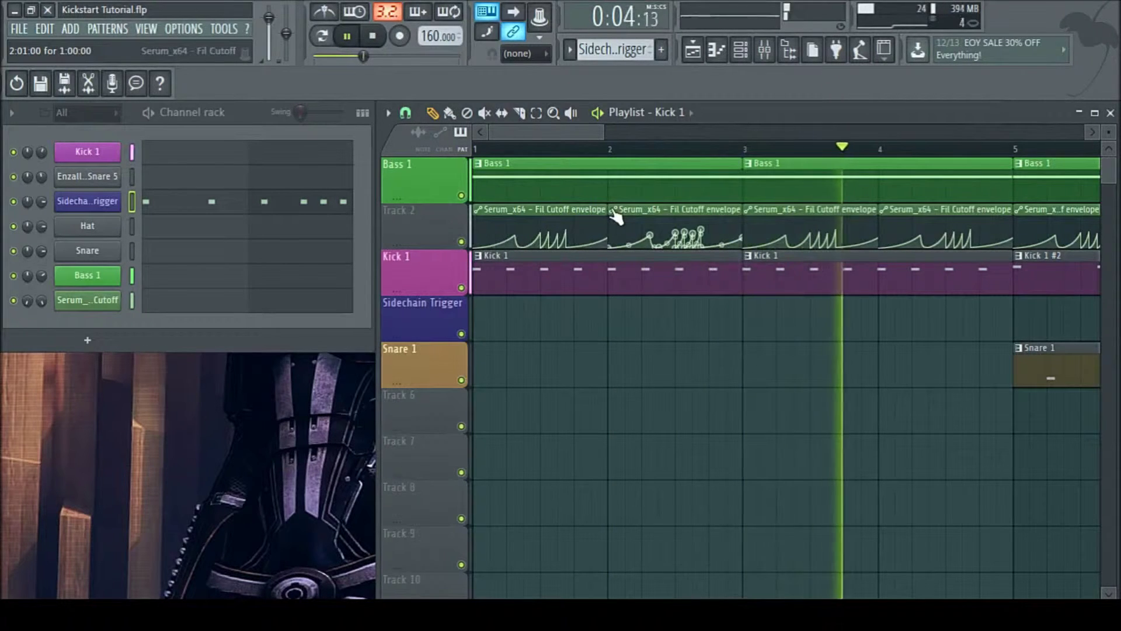
key("space")
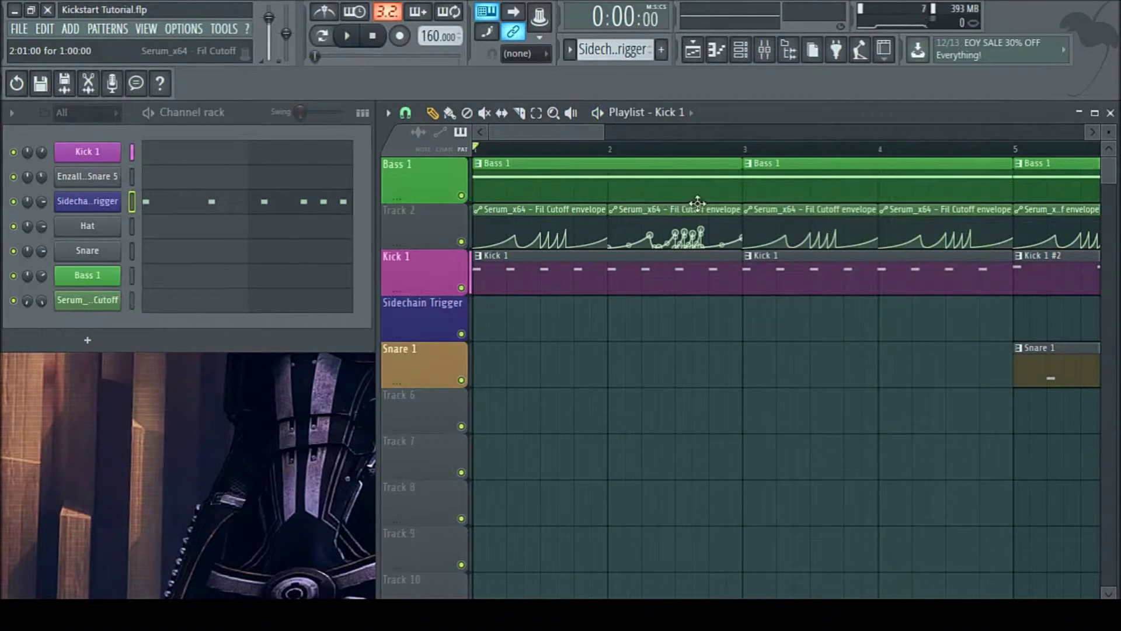
- Open the Kickstart effect from the Serum_x64 mixer track and close the mixer
left_click(770, 54)
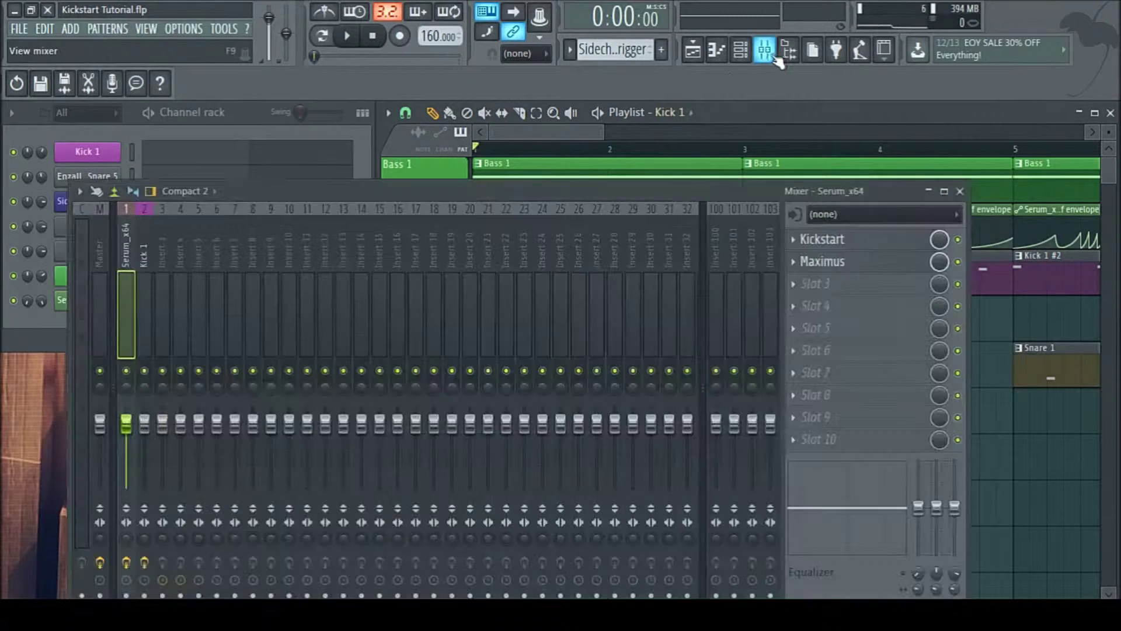
left_click(858, 241)
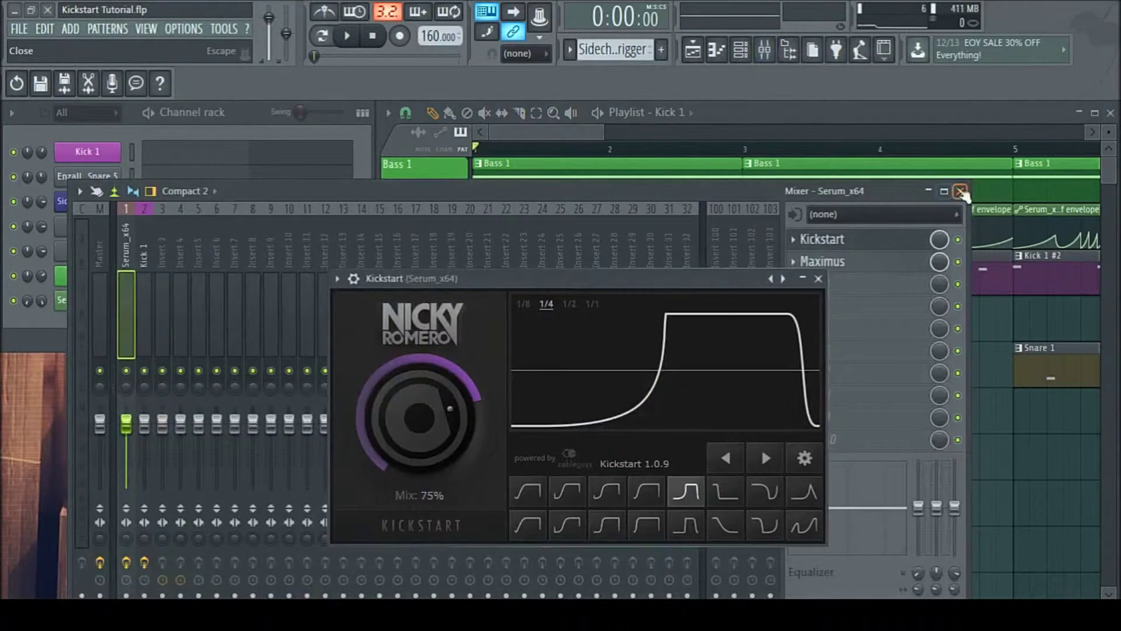
left_click(960, 192)
left_click_drag(578, 278, 602, 324)
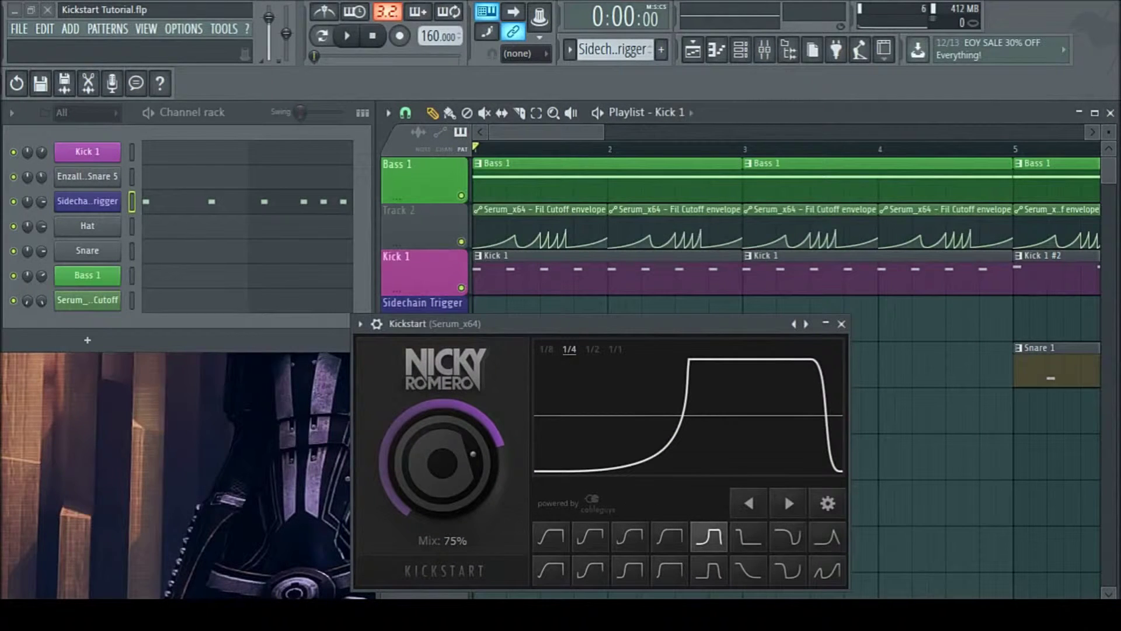
- Play the playlist with Kickstart open to watch the bass waveform against the volume curve, and stop playback
key("space")
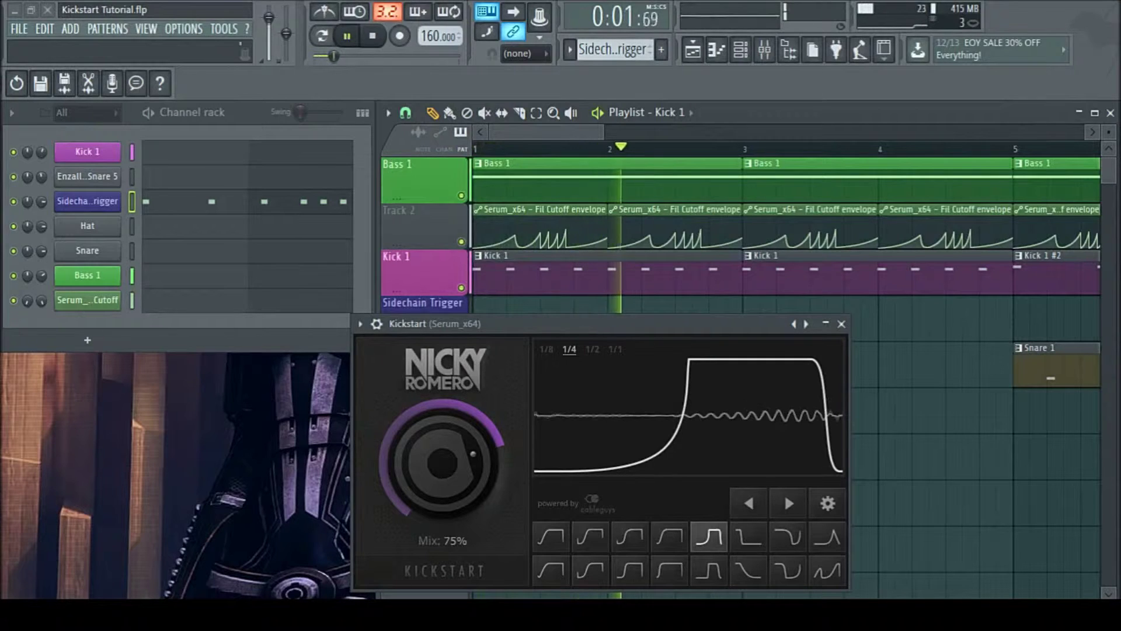
key("space")
left_click_drag(525, 324, 450, 330)
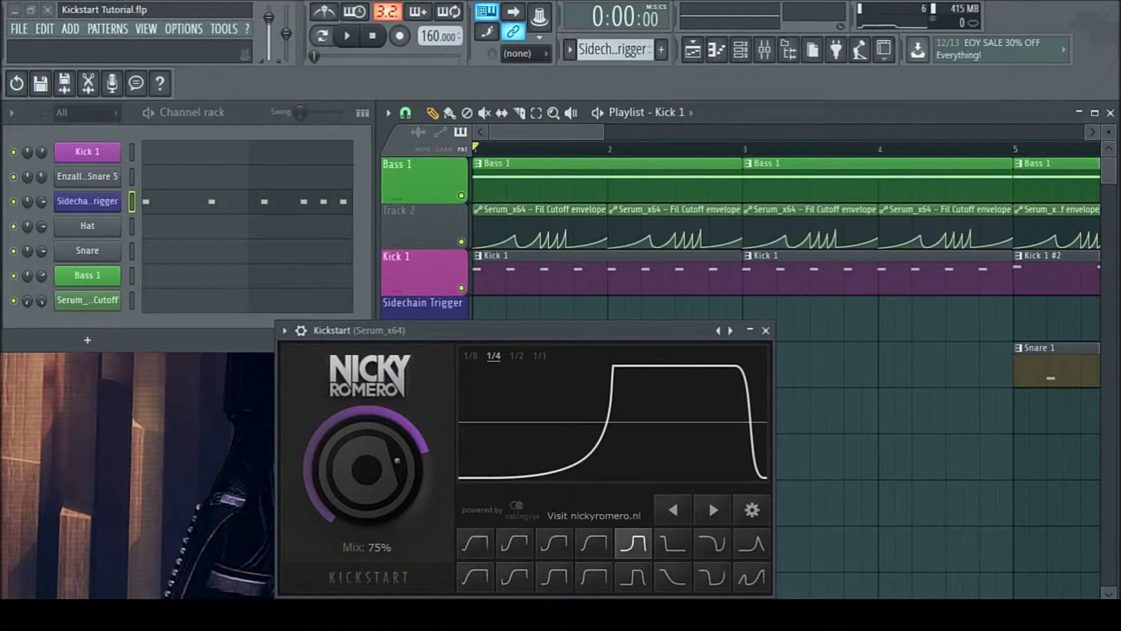
left_click_drag(709, 499, 709, 376)
left_click_drag(367, 345, 367, 335)
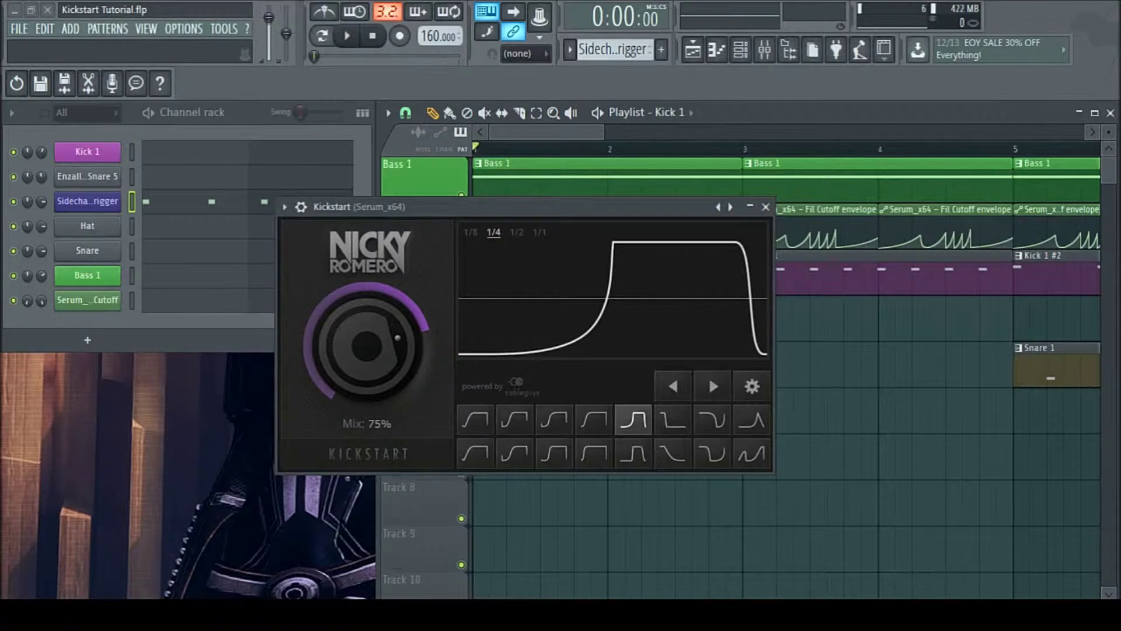
- Try several of Kickstart's curve presets and return to the fifth shape in the upper row
left_click(709, 376)
left_click(709, 376)
left_click(709, 376)
left_click(752, 453)
left_click(712, 453)
left_click(673, 454)
left_click(594, 454)
left_click(514, 453)
left_click(476, 454)
left_click(475, 420)
left_click(515, 420)
left_click(713, 386)
left_click(713, 386)
left_click(673, 386)
left_click(672, 386)
left_click(633, 420)
left_click(709, 376)
left_click(673, 386)
- Try Kickstart's 1/1, 1/2 and 1/8 loop lengths and return to 1/4
left_click(540, 232)
left_click(517, 232)
left_click(540, 232)
left_click(517, 232)
left_click(494, 232)
left_click(470, 232)
left_click(494, 231)
- Set Kickstart's loop length to 1/8 and play the playlist to hear the bass with the kick
left_click_drag(695, 207, 697, 299)
left_click(518, 288)
left_click(471, 288)
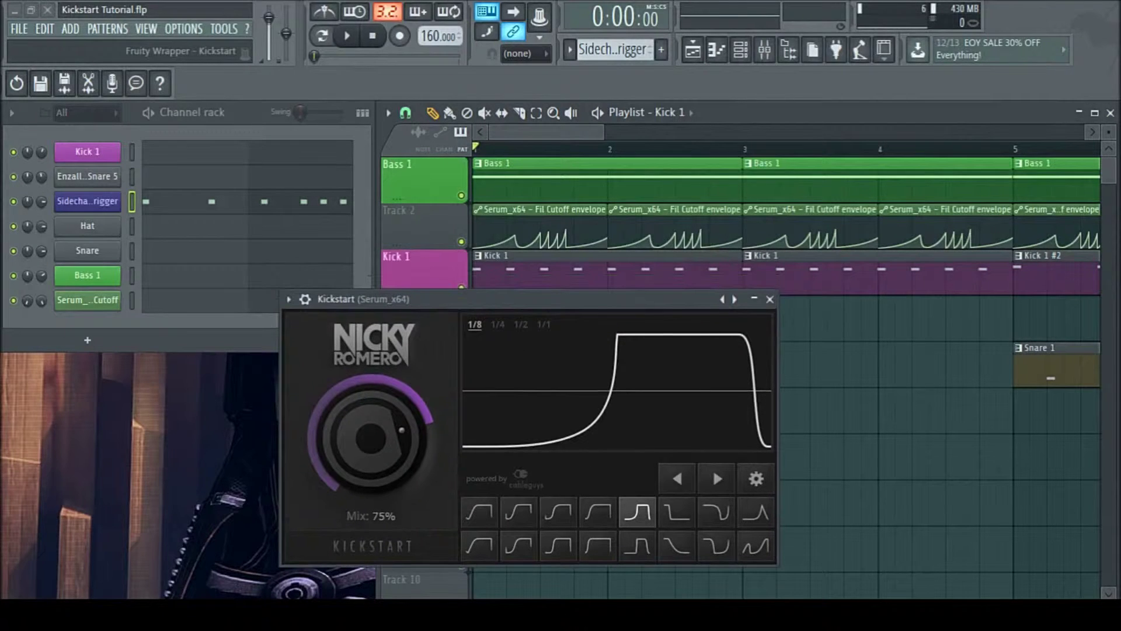
key("space")
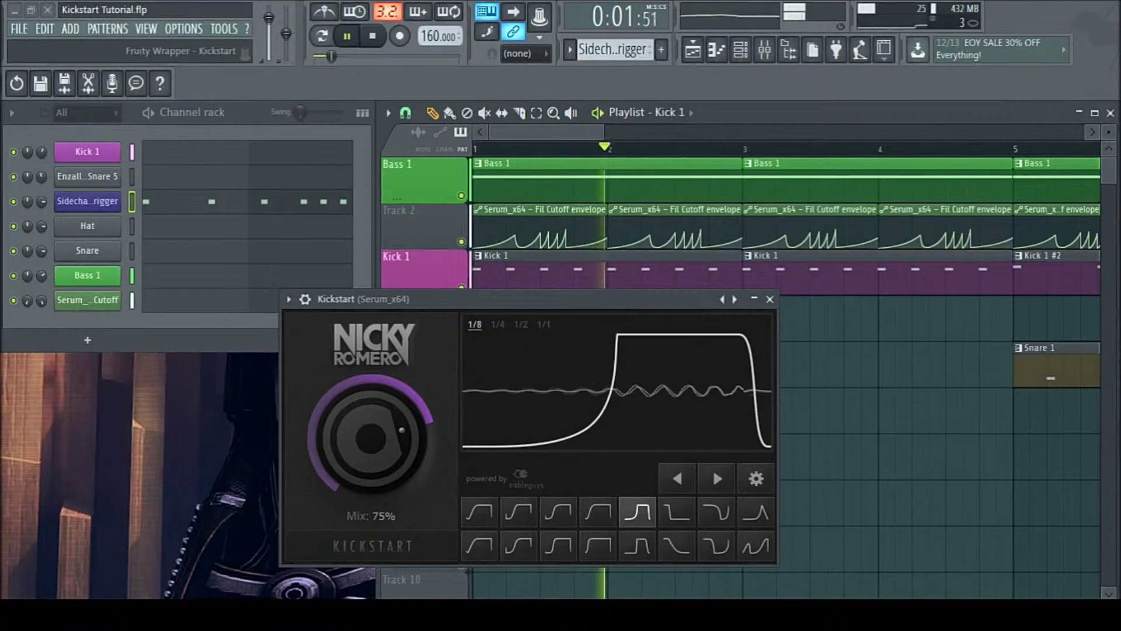
key("space")
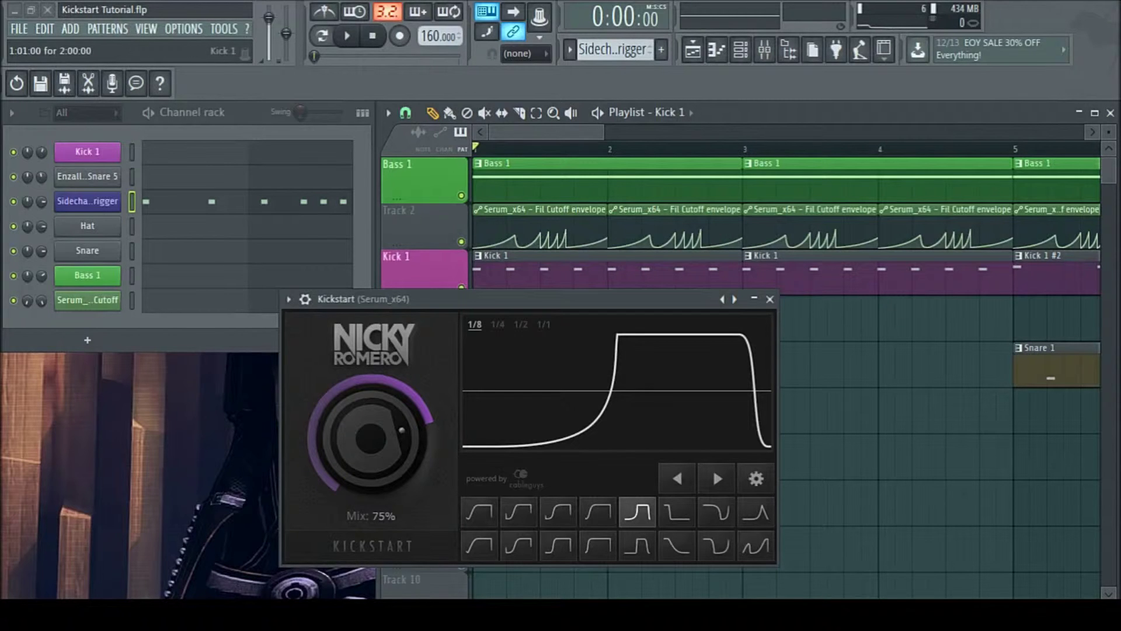
key("space")
key("space")
- Mute the Kick 1 track and play the bass on its own with the 1/8 loop length
left_click(462, 288)
key("space")
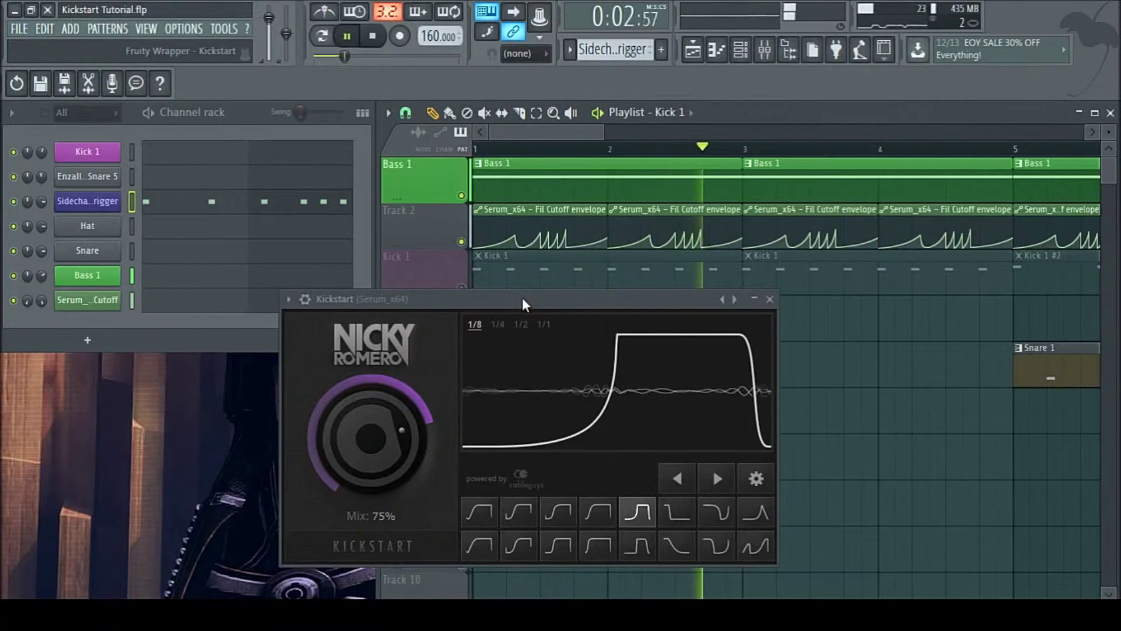
key("space")
- Audition the bass with a 1/1 loop length, and restore the 1/4 length with the Kick 1 track unmuted
left_click(544, 324)
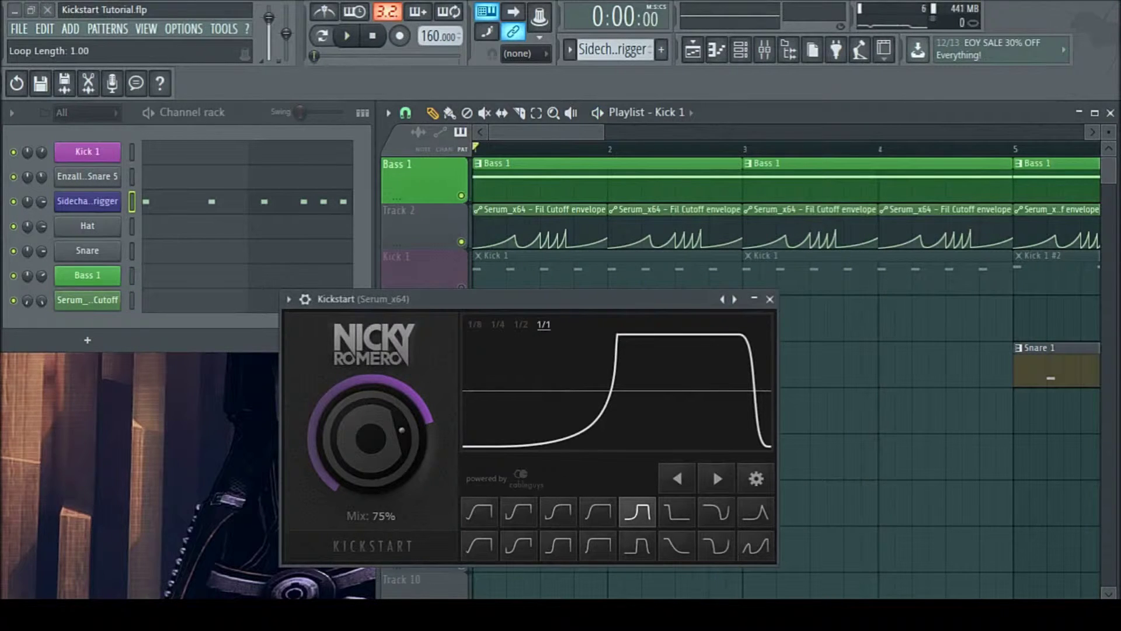
key("space")
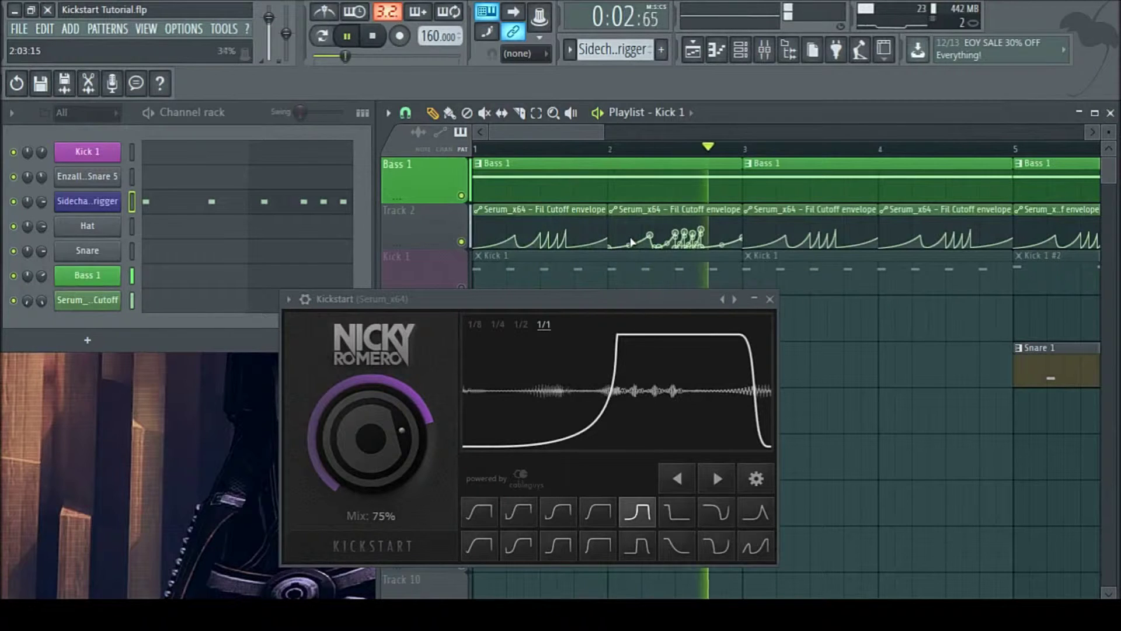
key("space")
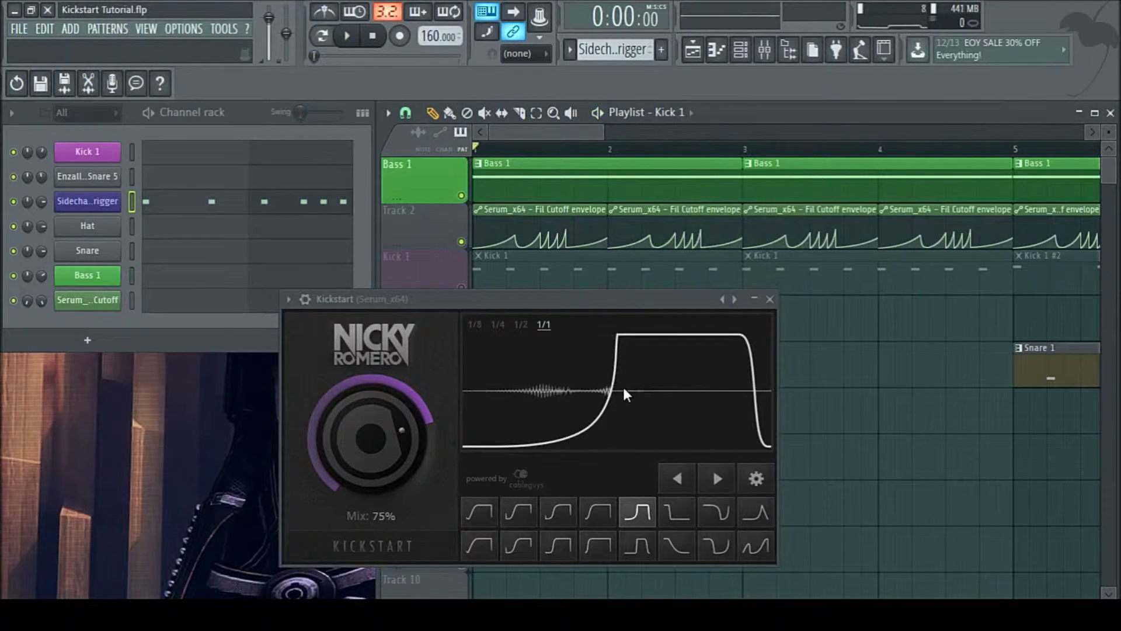
left_click(497, 324)
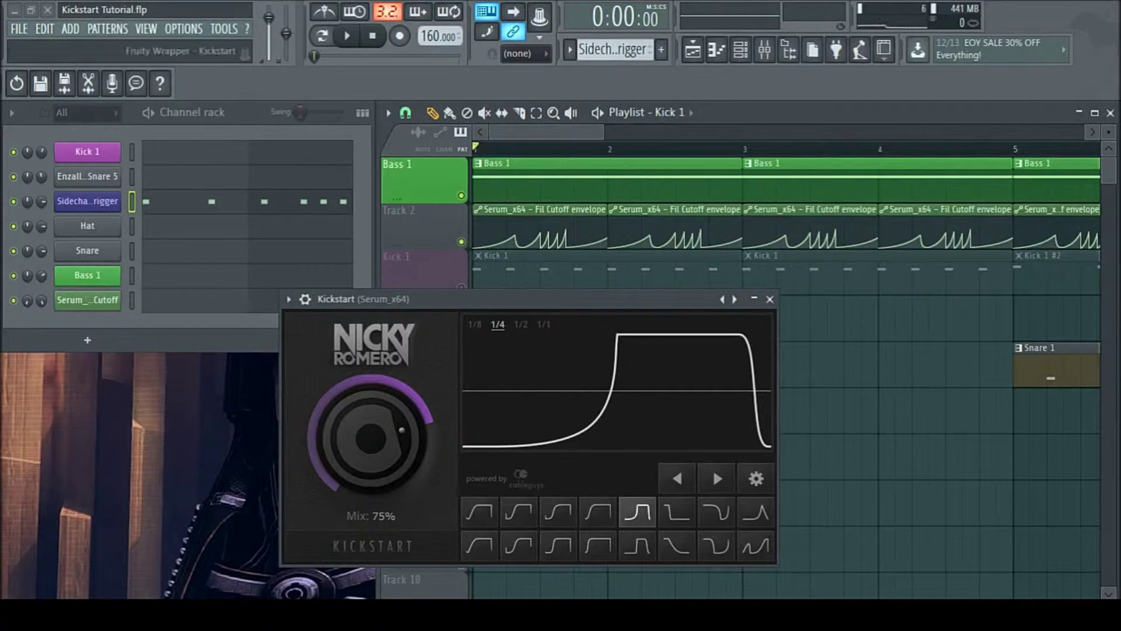
left_click(461, 287)
- Examine the Kick 1 #2 and Sidechain Trigger patterns between playlist bars 5 and 9, keeping Kickstart clear of them
left_click_drag(665, 311, 381, 330)
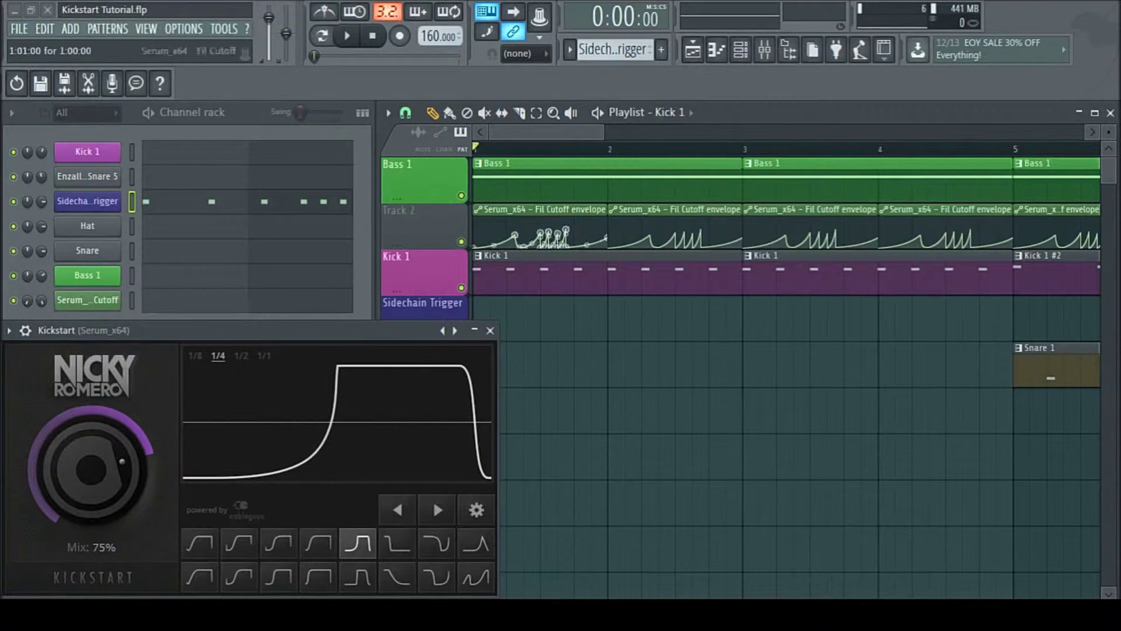
left_click_drag(570, 132, 665, 138)
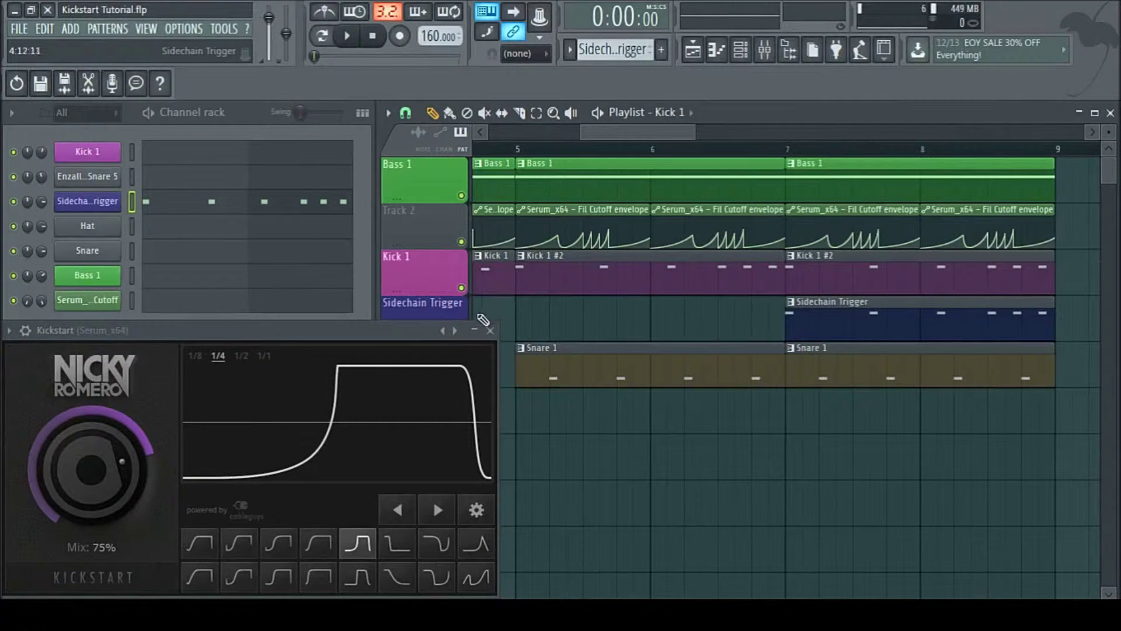
mouse_move(324, 329)
left_mouse_down()
mouse_move(427, 295)
mouse_move(324, 329)
left_mouse_up()
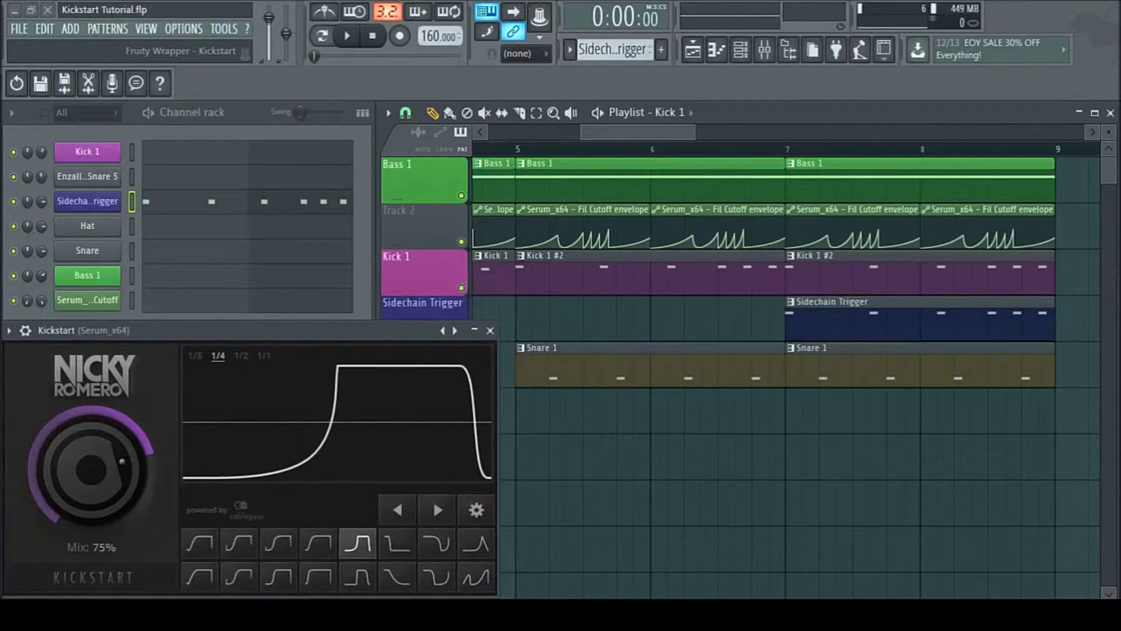
left_click_drag(637, 132, 613, 159)
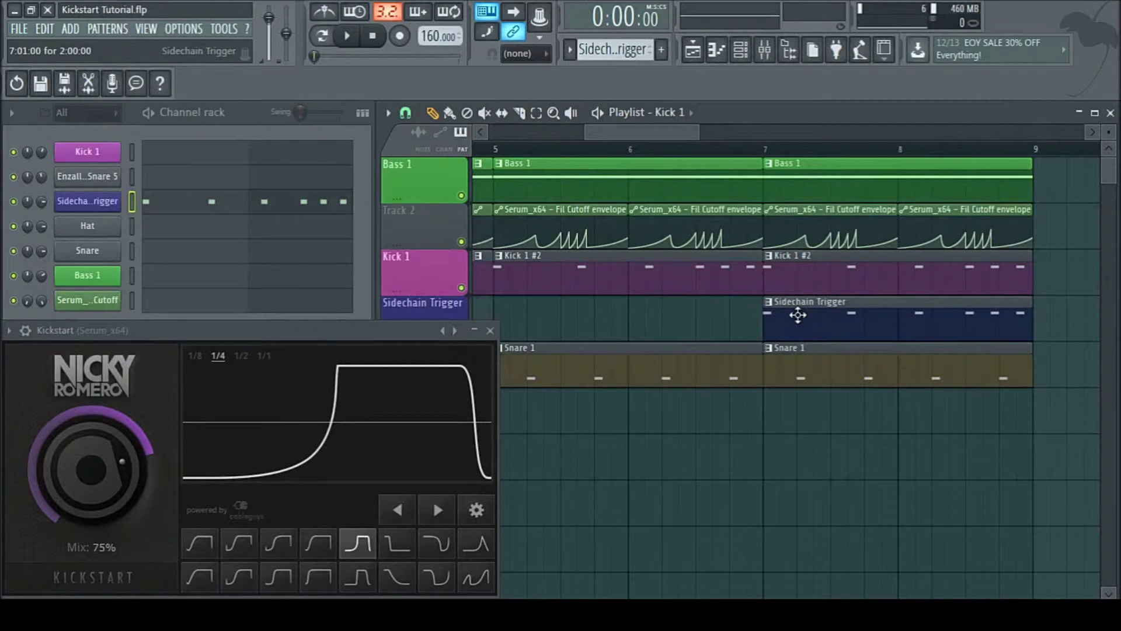
- View the Sidechain Trigger channel's settings and close them
left_click(102, 201)
left_click_drag(232, 169, 510, 193)
left_click(721, 189)
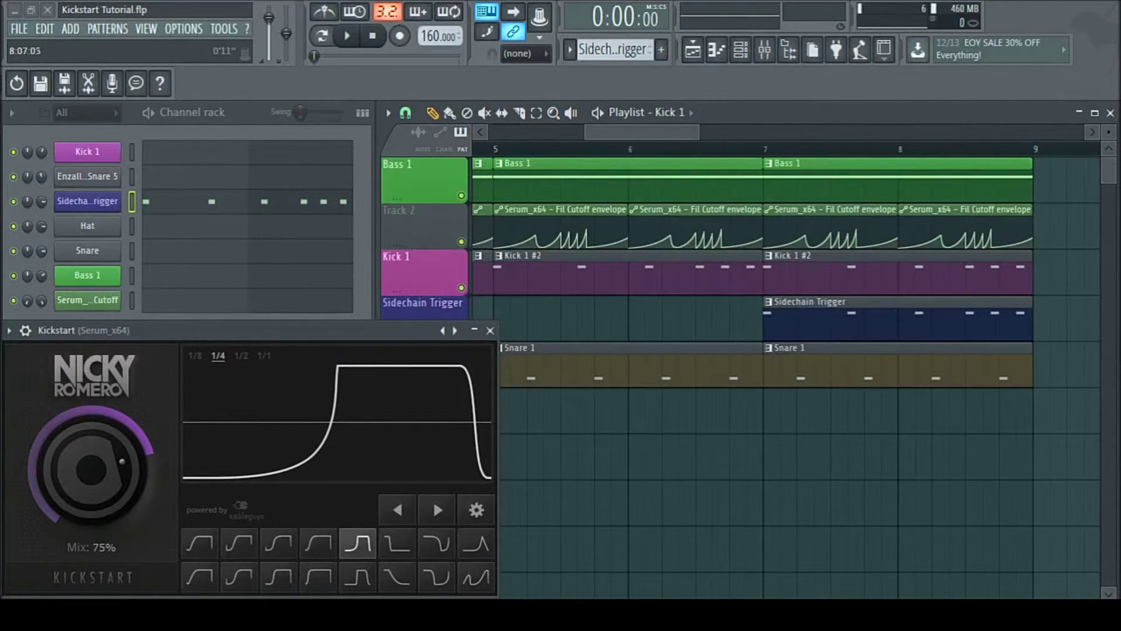
- Solo the Sidechain Trigger track and play it from bar 7
scroll(788, 350, "up", 3)
scroll(920, 319, "right", 2)
scroll(921, 319, "left", 2)
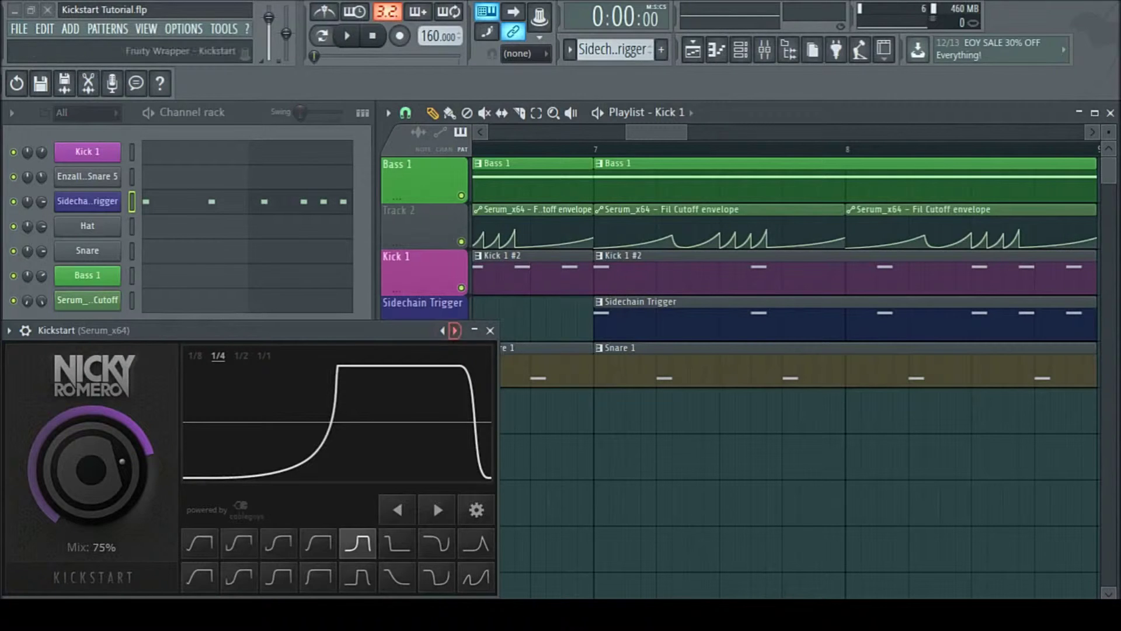
left_click_drag(431, 330, 431, 358)
right_click(461, 334)
left_click(597, 153)
key("space")
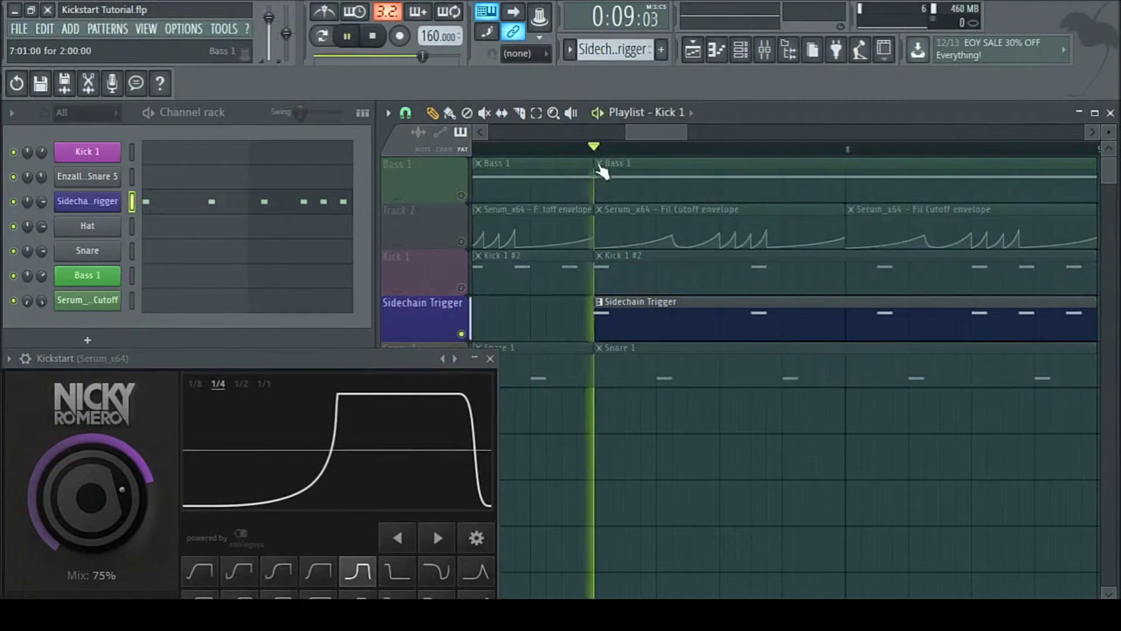
key("space")
- Solo the Kick 1 track, play it from bar 7, and make all playlist tracks active again
right_click(461, 287)
key("space")
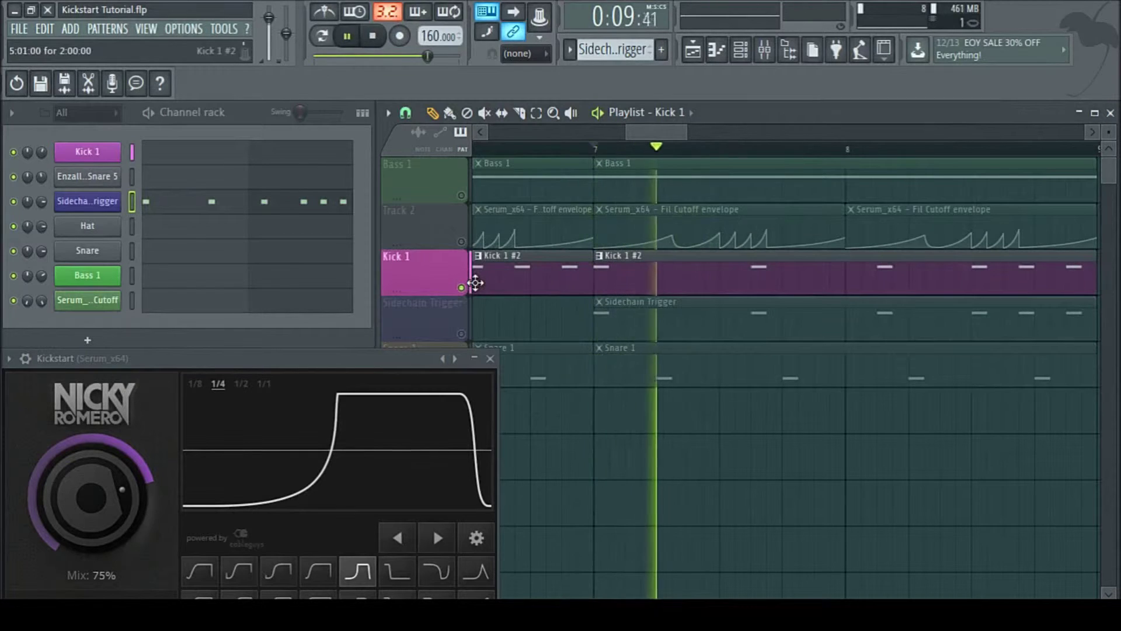
key("space")
right_click(461, 334)
right_click(461, 333)
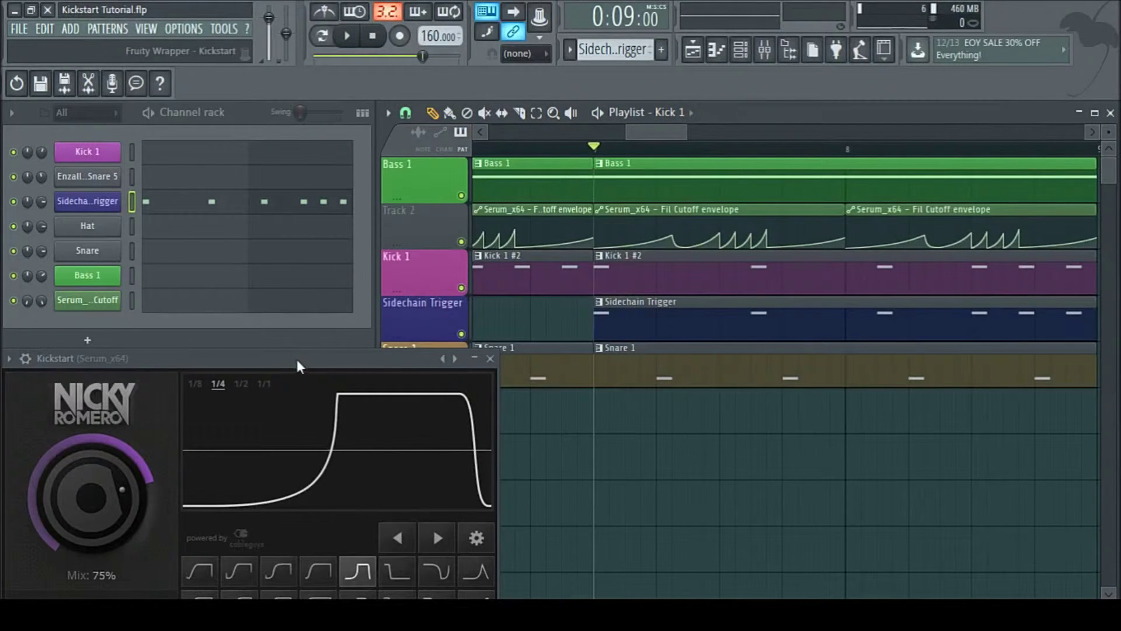
- Show the Sidechain Trigger's MIDI Out settings beside Kickstart's wrapper settings to compare their MIDI port numbers
left_click(111, 201)
left_click_drag(408, 195, 266, 116)
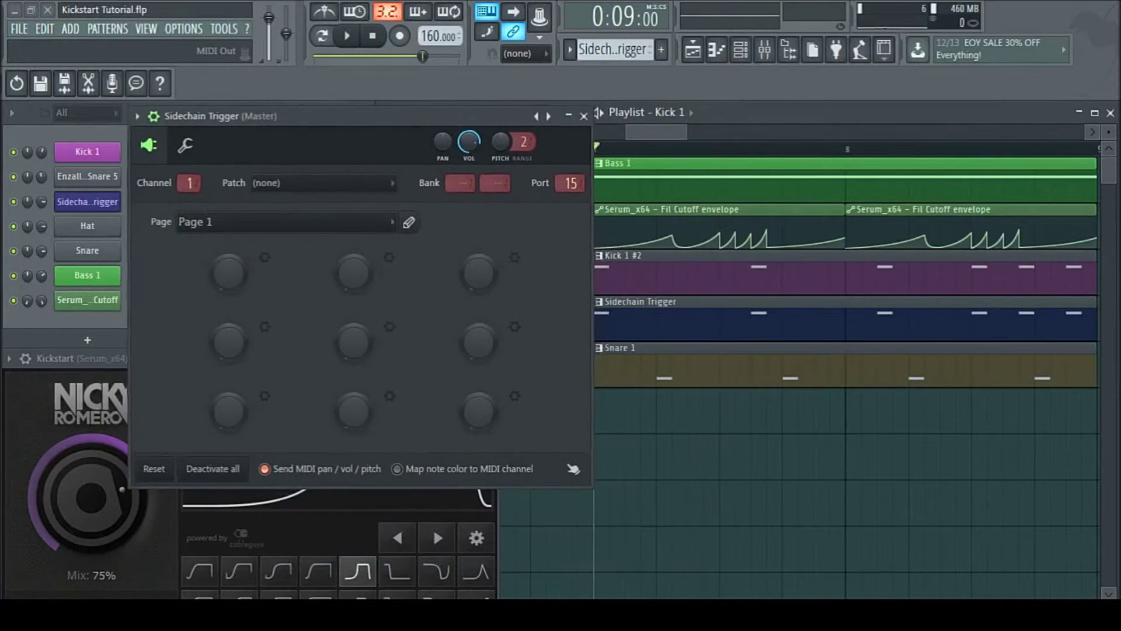
left_click_drag(432, 527, 663, 468)
left_click_drag(310, 299, 677, 135)
left_click(710, 215)
left_click_drag(199, 116, 70, 226)
left_click_drag(759, 135, 670, 146)
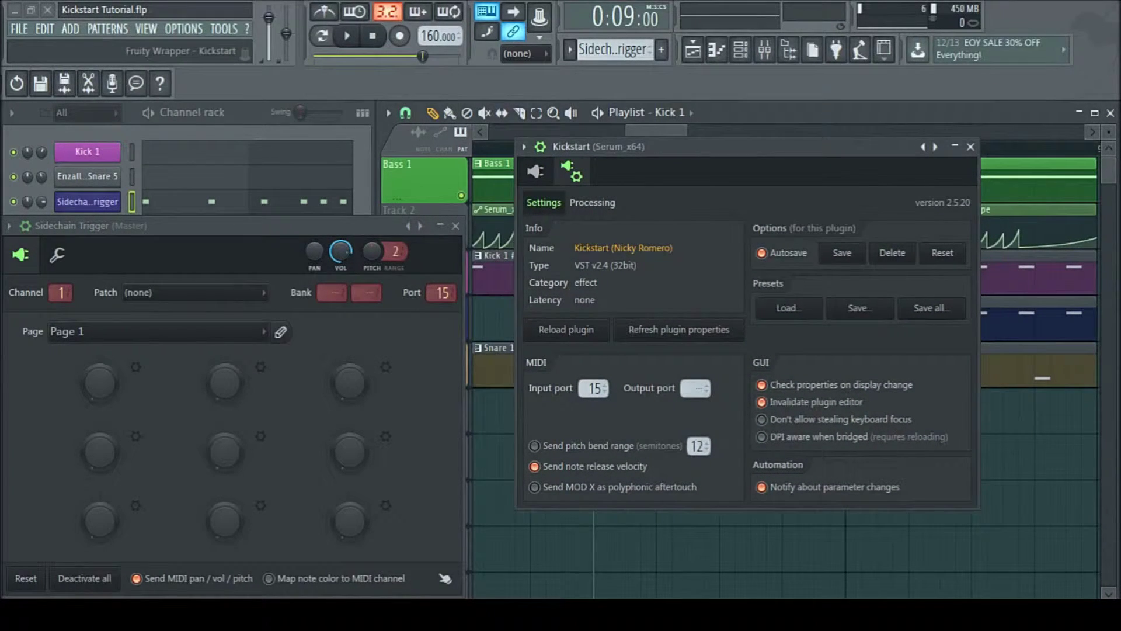
- Return Kickstart to its main interface and close the Sidechain Trigger settings
left_click(540, 147)
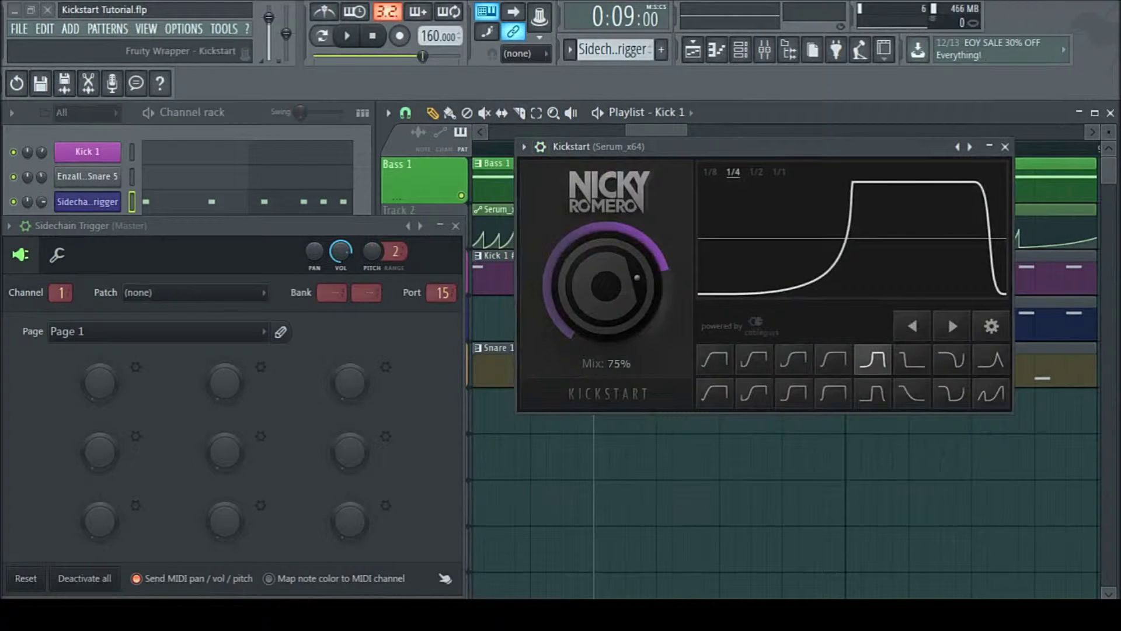
left_click(455, 226)
left_click(88, 202)
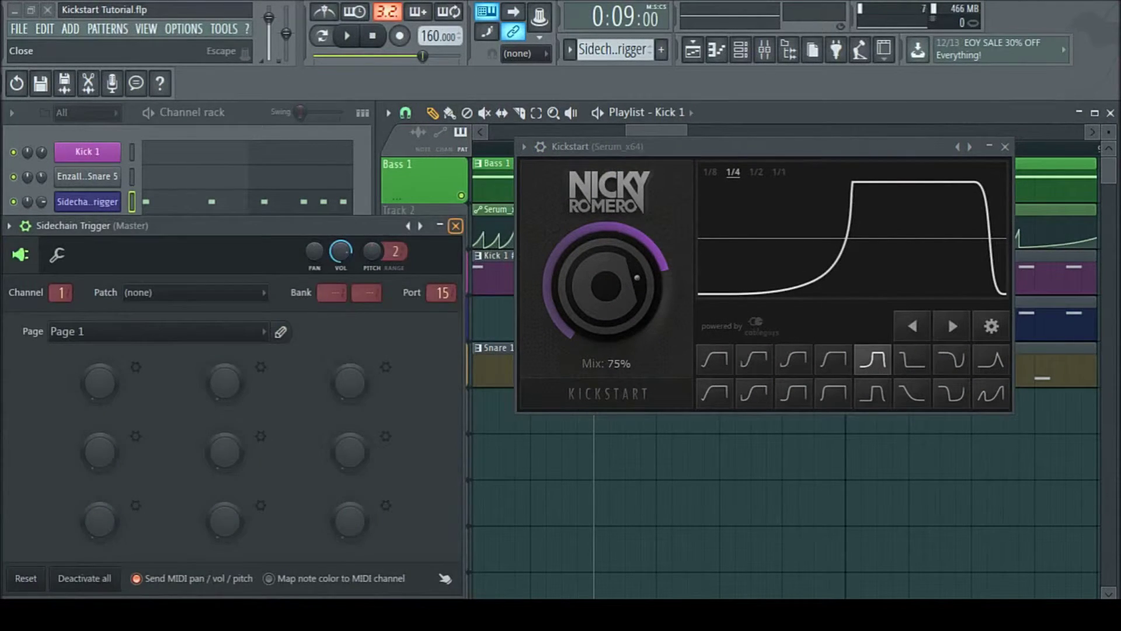
left_click(456, 226)
left_click_drag(671, 147, 512, 199)
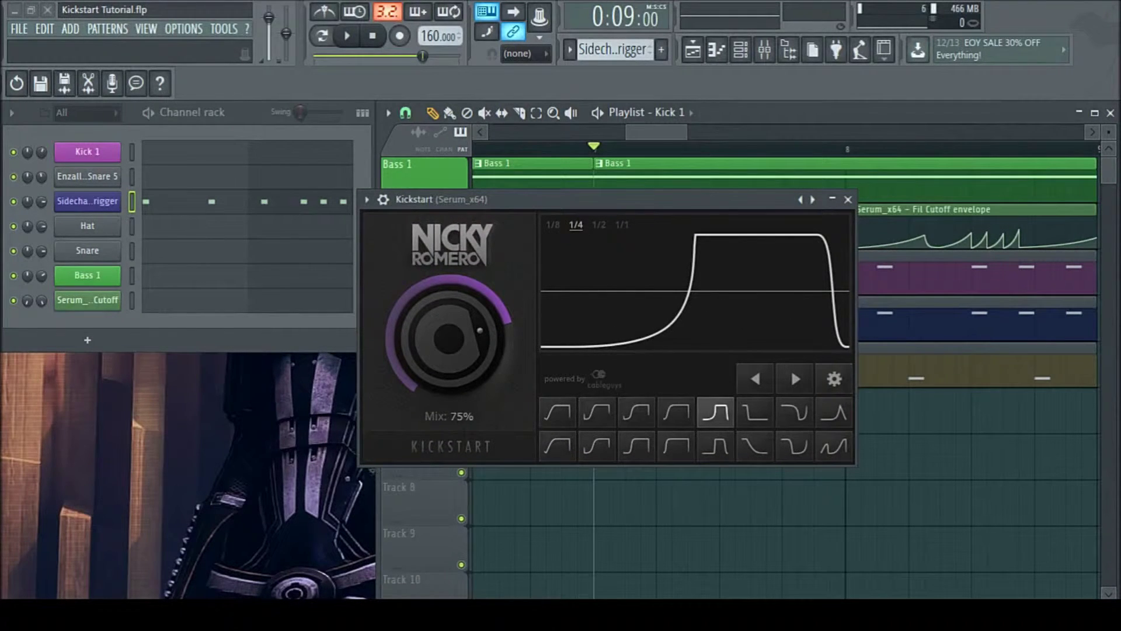
- Set Kickstart's retrigger mode to 1-Shot and return to the plugin's main interface
left_click(833, 378)
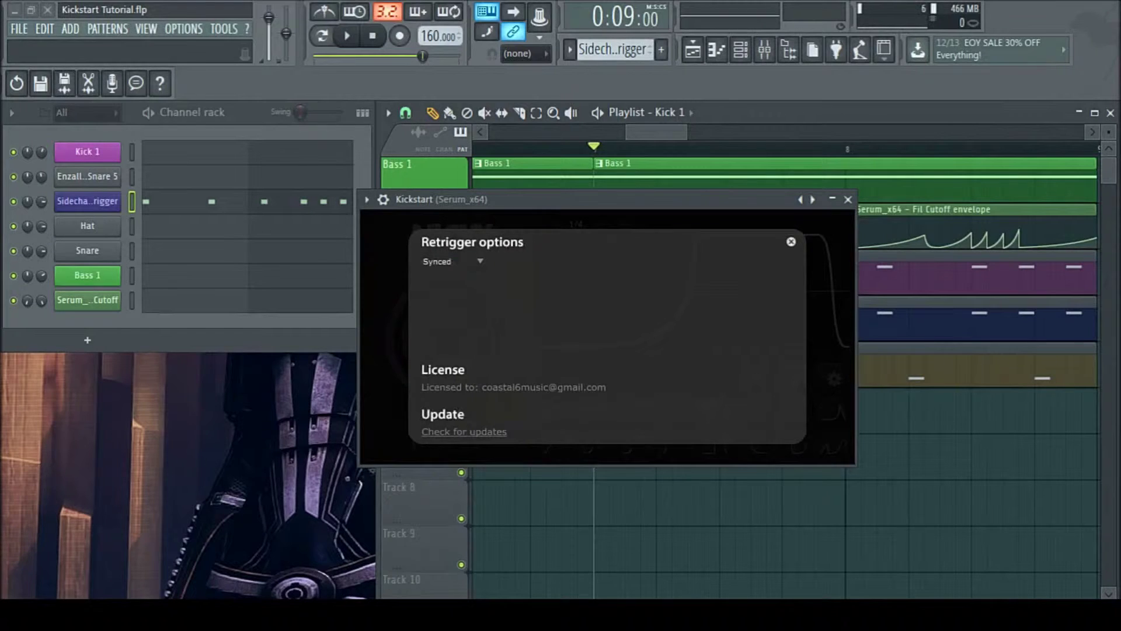
left_click(834, 378)
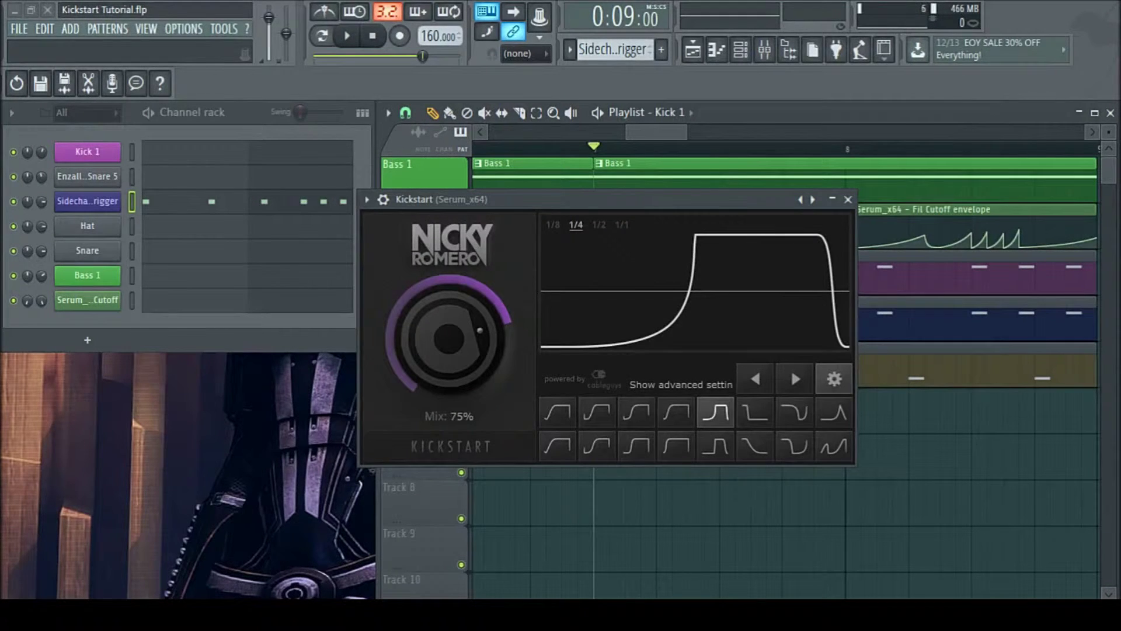
left_click(834, 378)
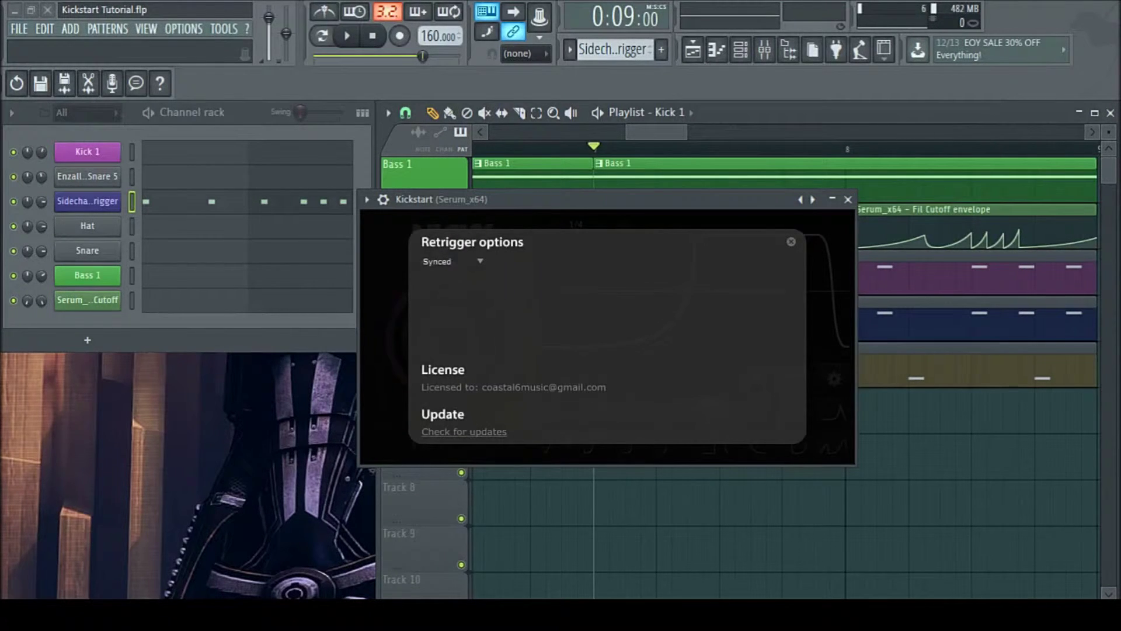
left_click(451, 261)
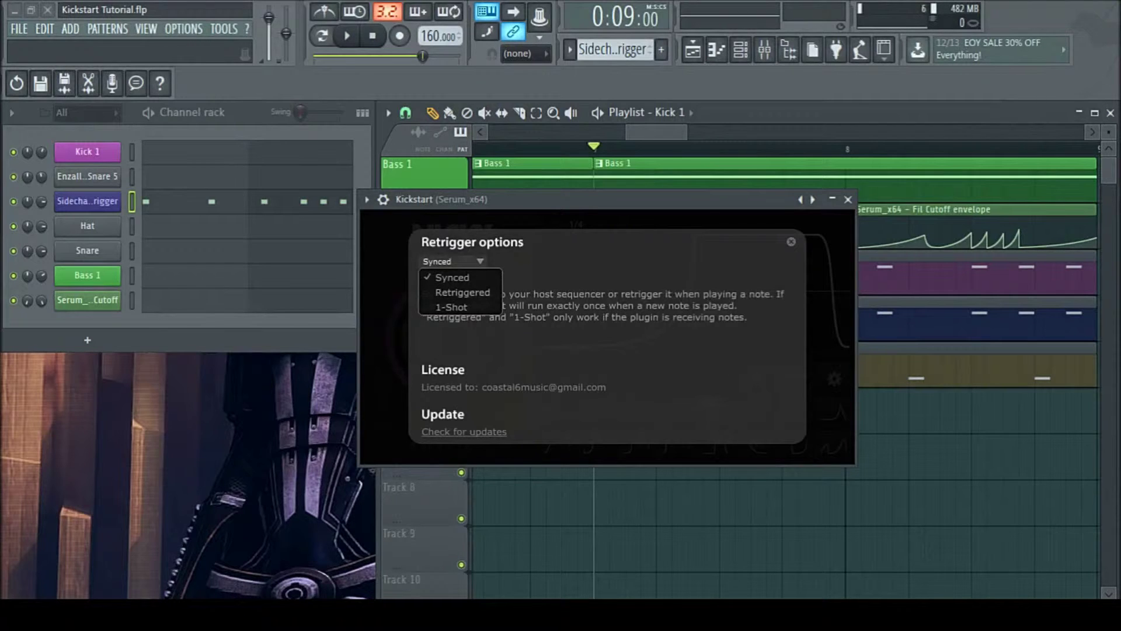
left_click(451, 307)
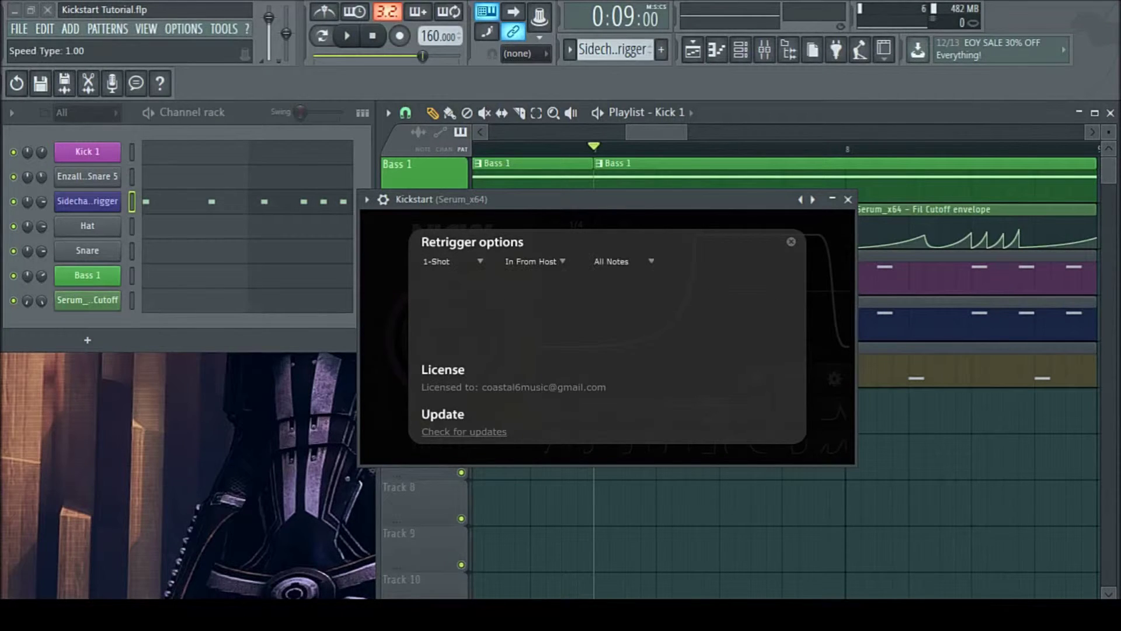
mouse_move(461, 261)
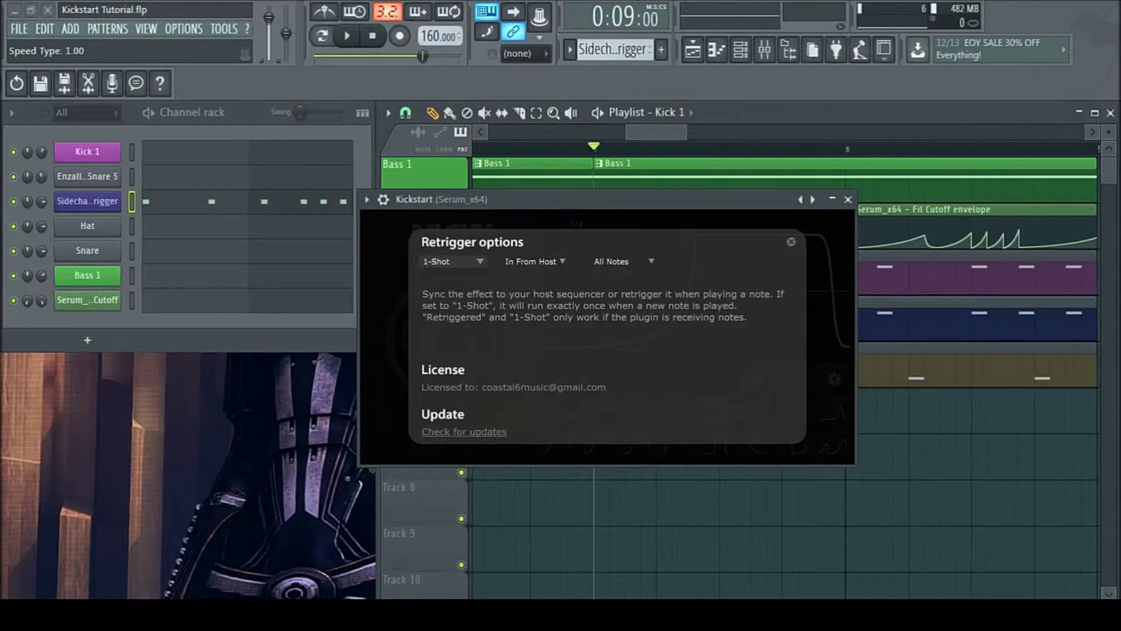
left_click(790, 241)
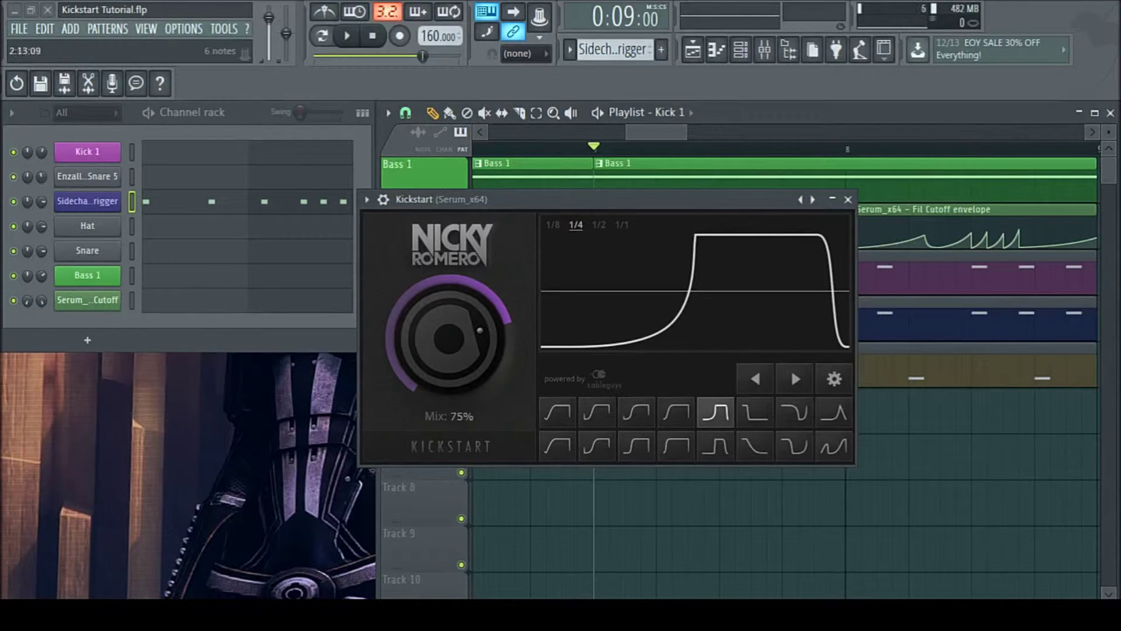
- Close Kickstart and check the Sidechain Trigger's note placement in the piano roll before returning to the playlist
left_click(848, 199)
left_click(286, 206)
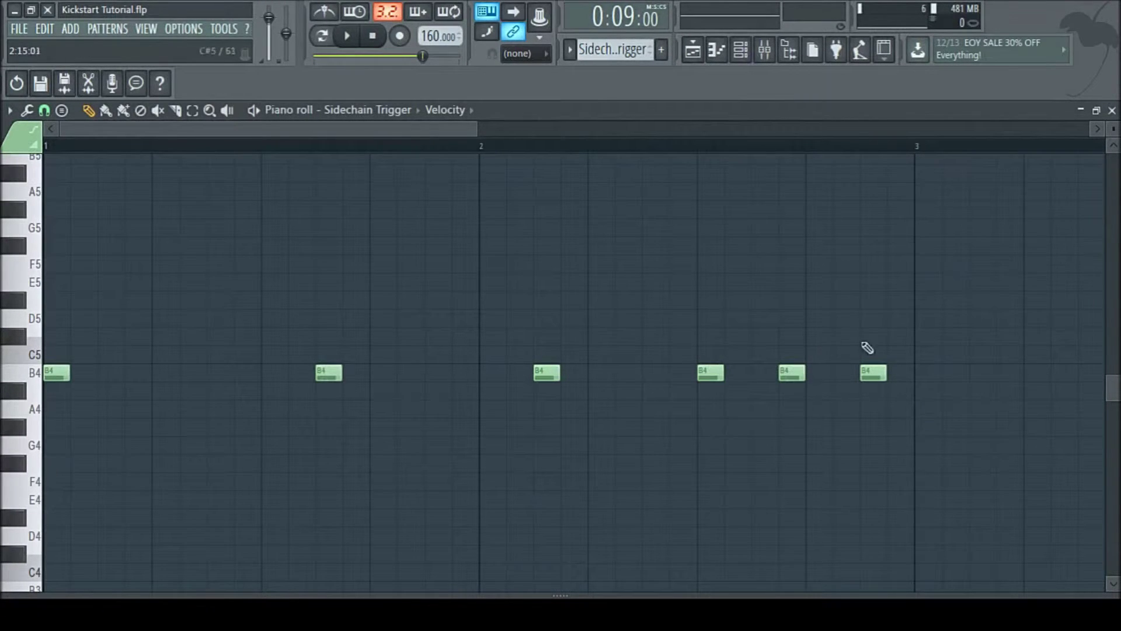
left_click(1112, 111)
left_click_drag(677, 135, 657, 169)
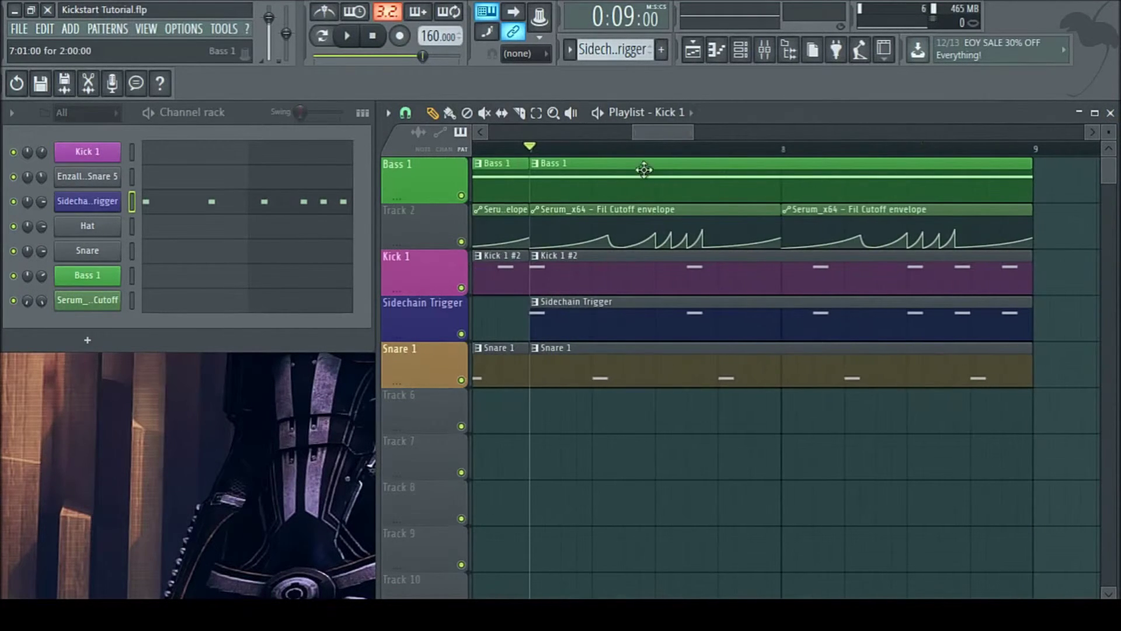
- Reopen Kickstart from the Serum_x64 mixer track and hide the mixer so the plugin sits over the playlist
left_click(764, 50)
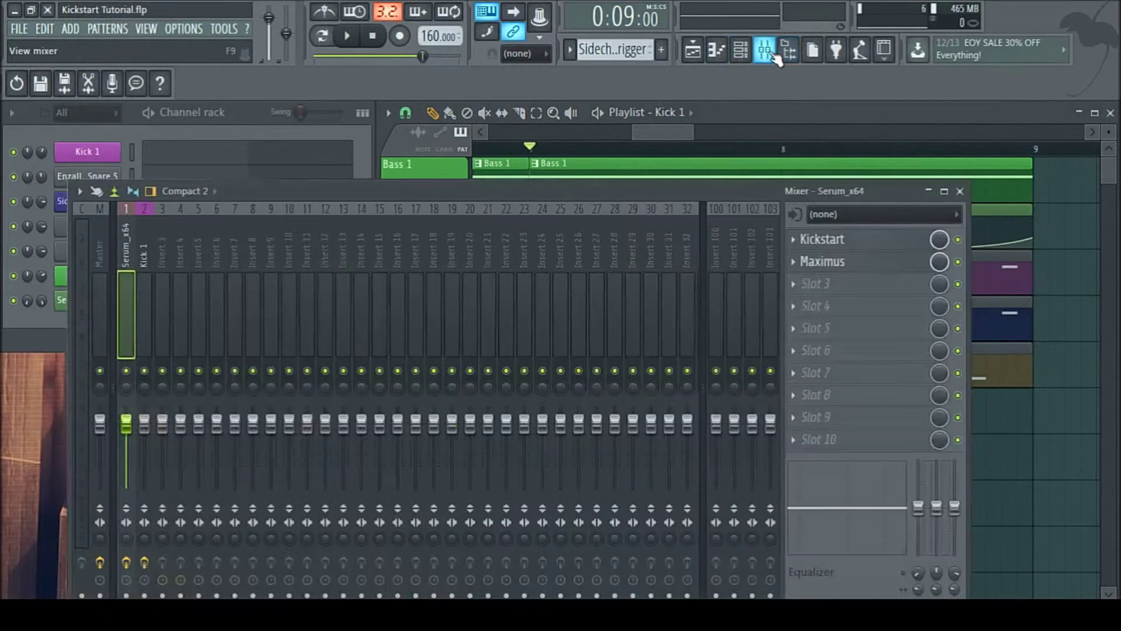
left_click(856, 241)
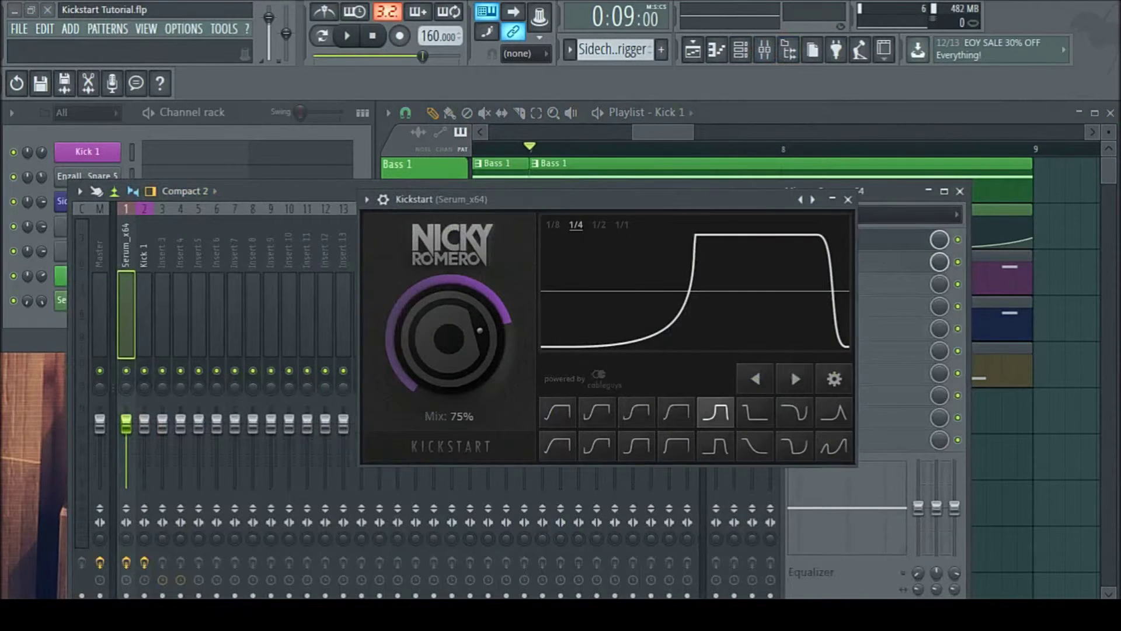
left_click_drag(449, 339, 449, 338)
left_click_drag(448, 338, 448, 337)
key("F9")
left_click_drag(629, 196, 645, 271)
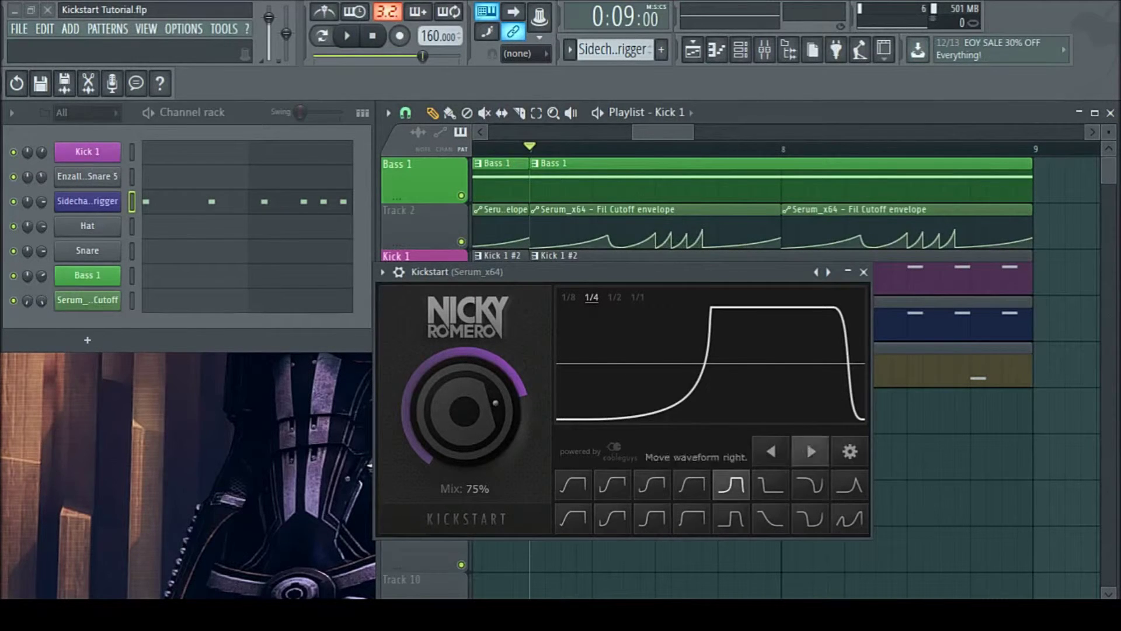
- Review the choices in Kickstart's Retrigger options, keeping 1-Shot selected
left_click(850, 450)
left_click(467, 333)
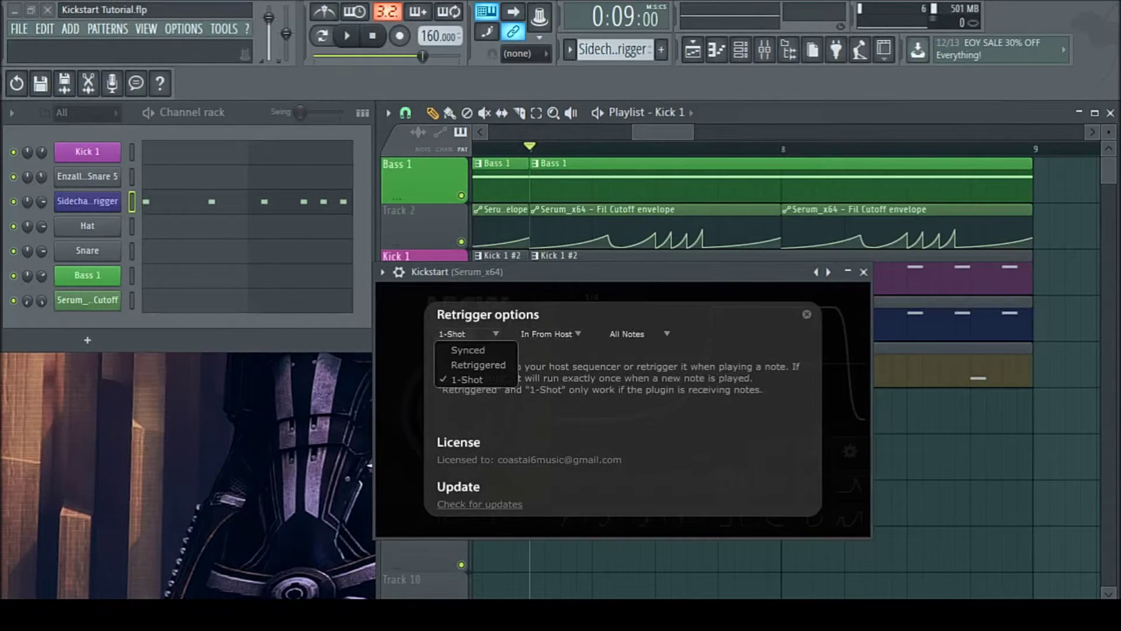
left_click(467, 334)
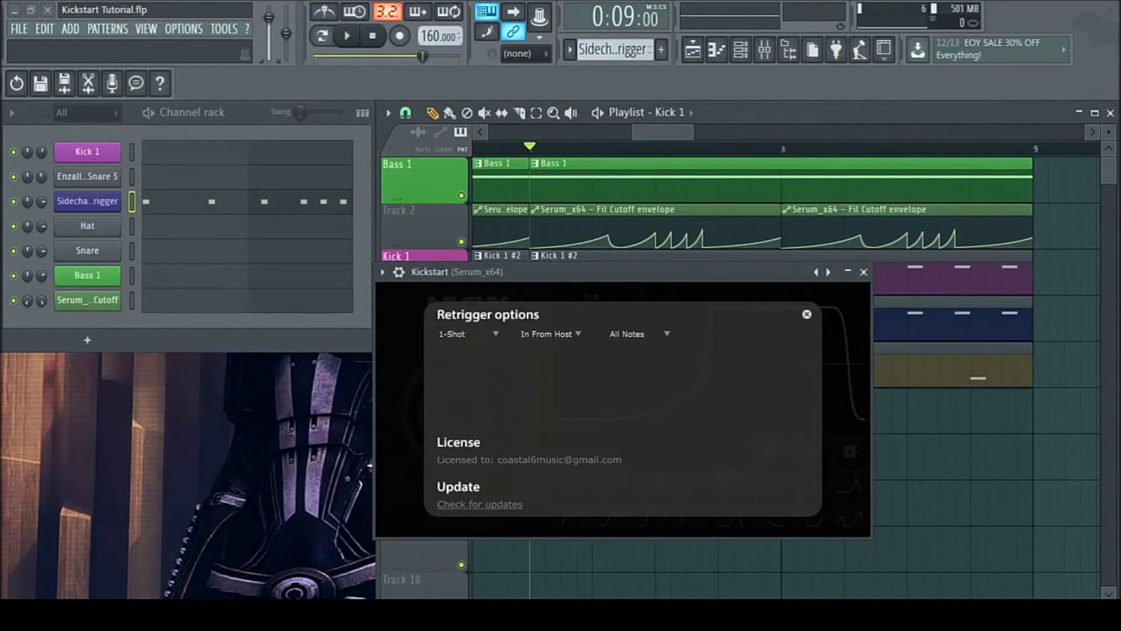
left_click(807, 314)
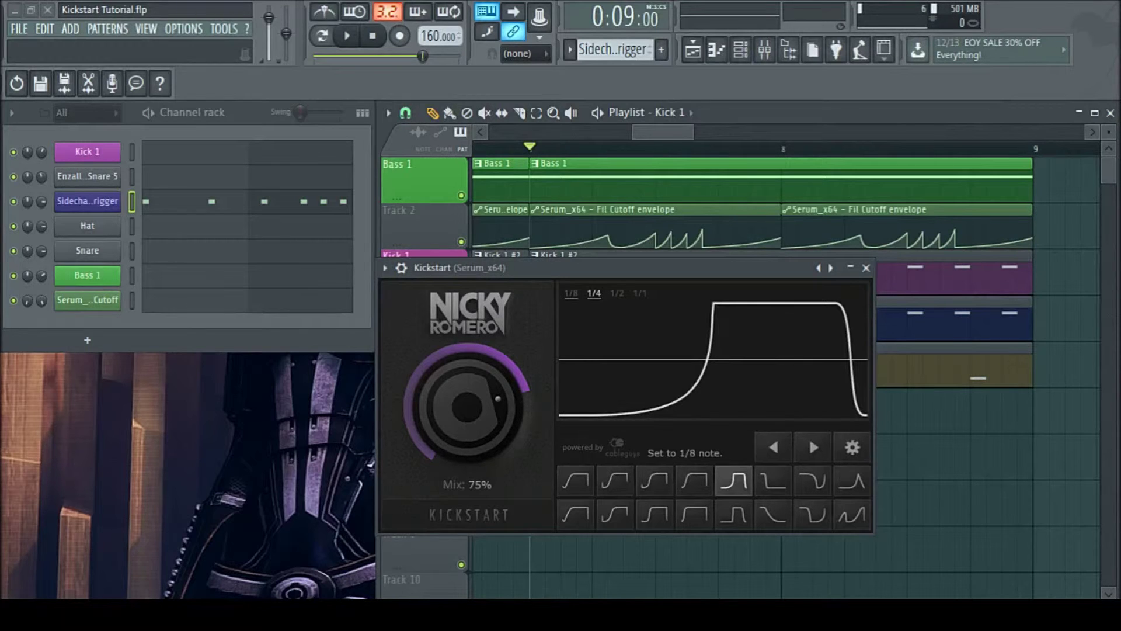
- Set Kickstart's loop length to 1/8 and close the plugin
left_click(571, 293)
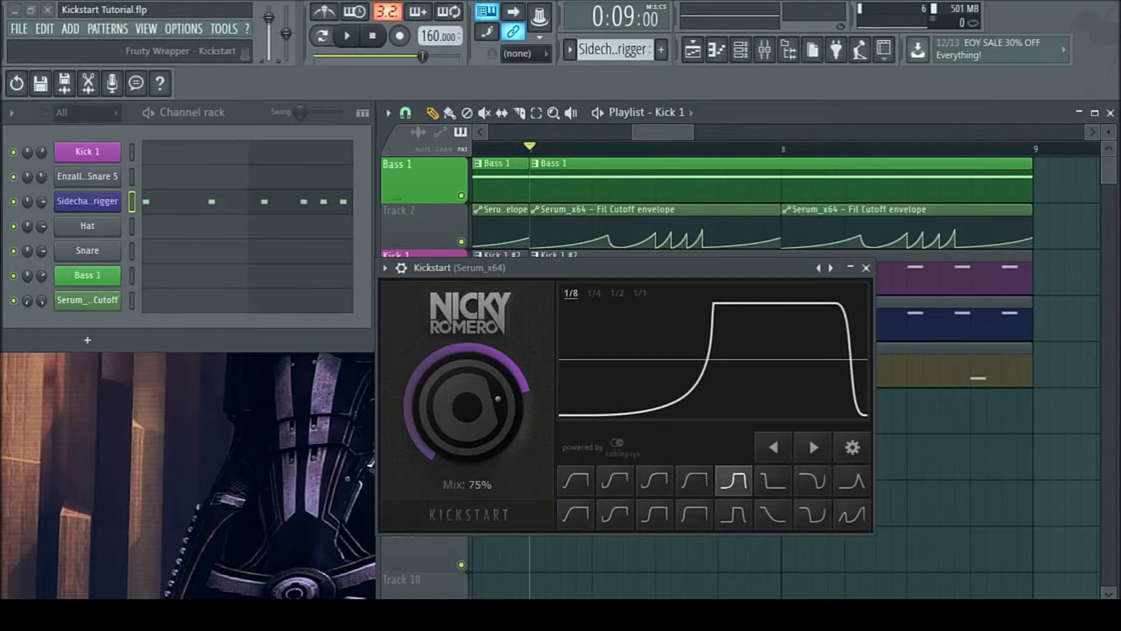
left_click(594, 293)
left_click(571, 293)
left_click_drag(576, 268, 558, 364)
scroll(754, 251, "down", 2)
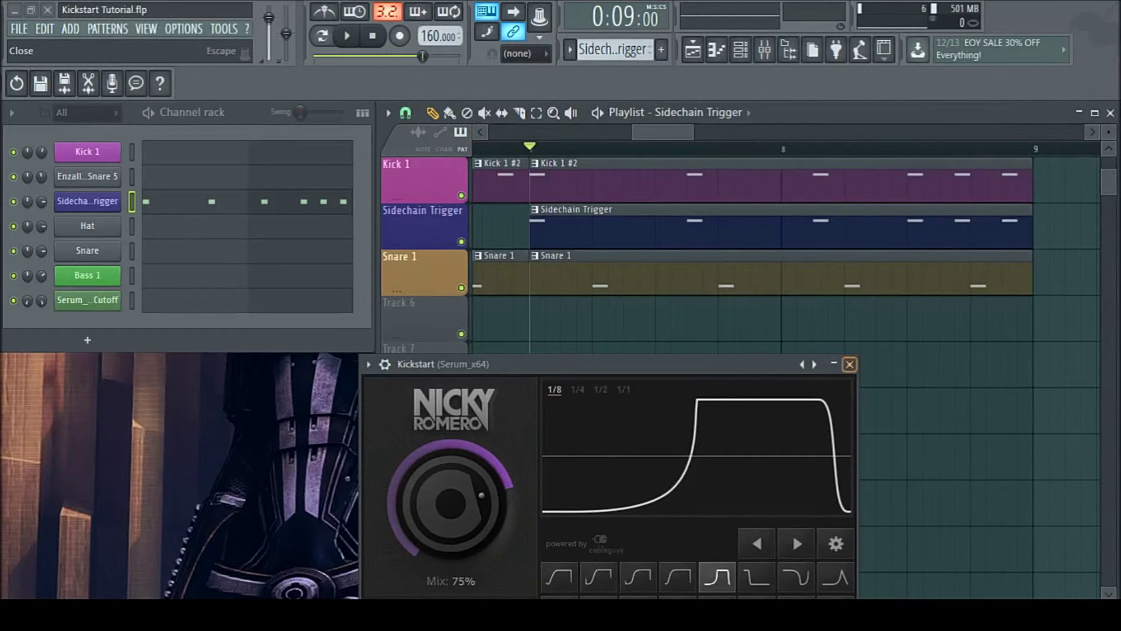
left_click(849, 364)
- Inspect the kick and trigger notes from bar 7 and reopen Kickstart from the Serum_x64 mixer track
scroll(549, 153, "up", 3)
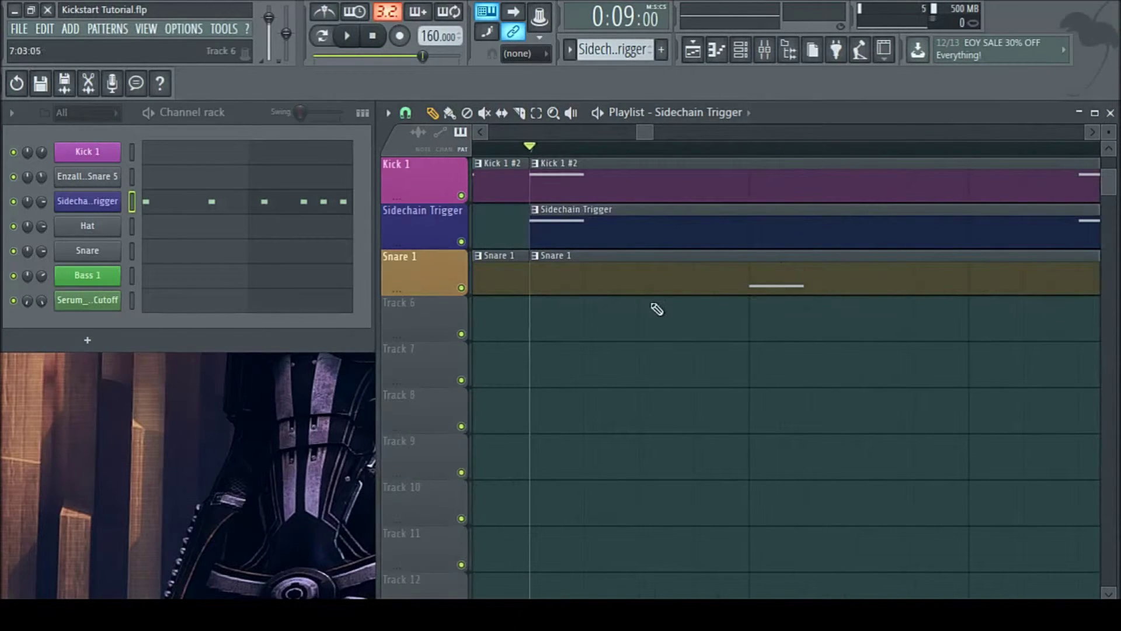
scroll(657, 315, "up", 1)
scroll(657, 343, "up", 1)
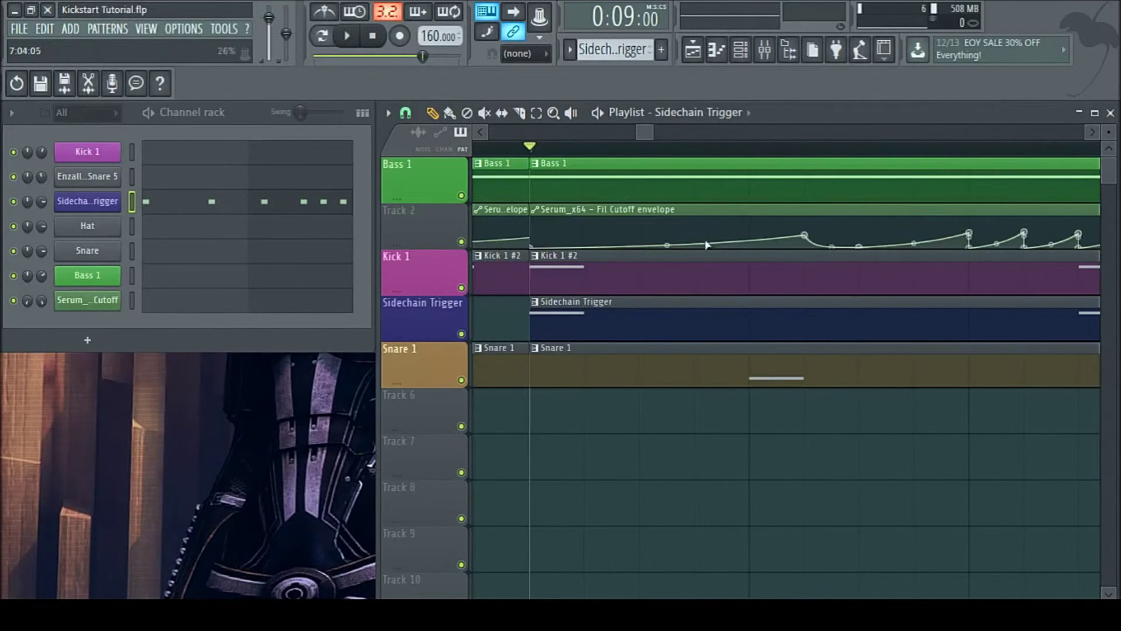
left_click(764, 51)
left_click(822, 238)
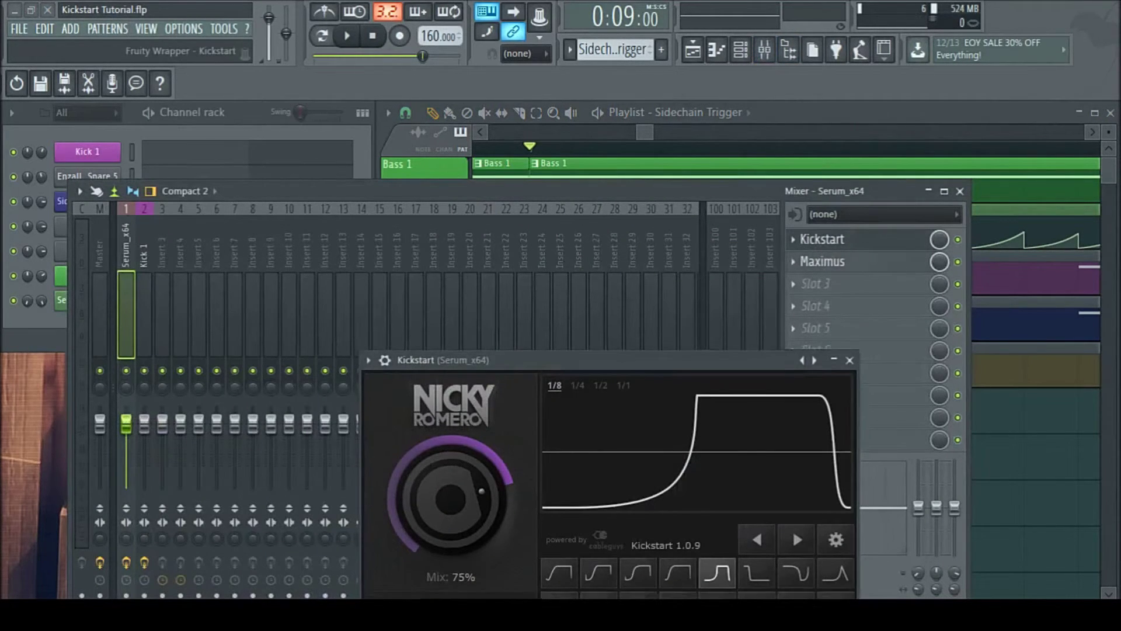
- Try Kickstart loop lengths 1/4, 1/2 and 1/1, return to 1/8, and close the mixer
left_click(566, 291)
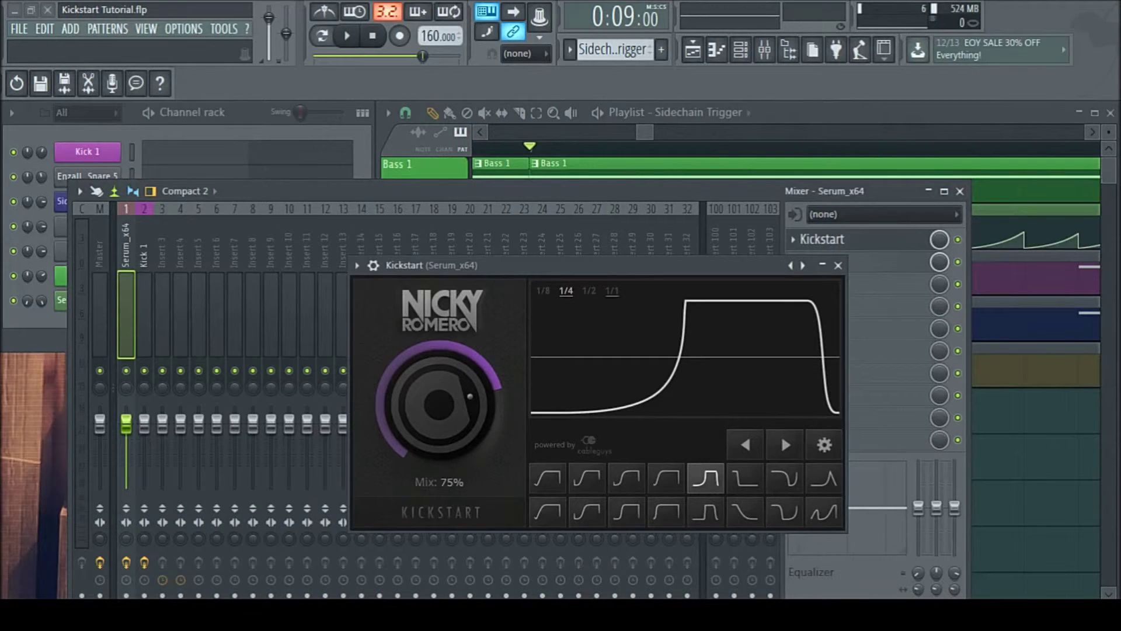
left_click(588, 291)
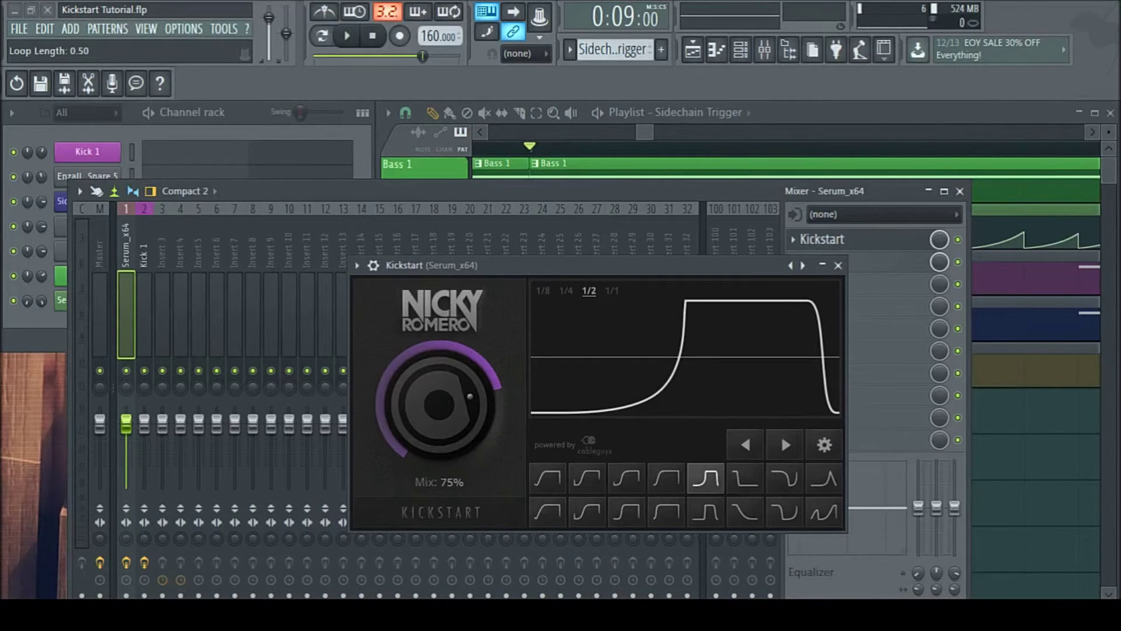
left_click(611, 290)
left_click(542, 290)
left_click(959, 191)
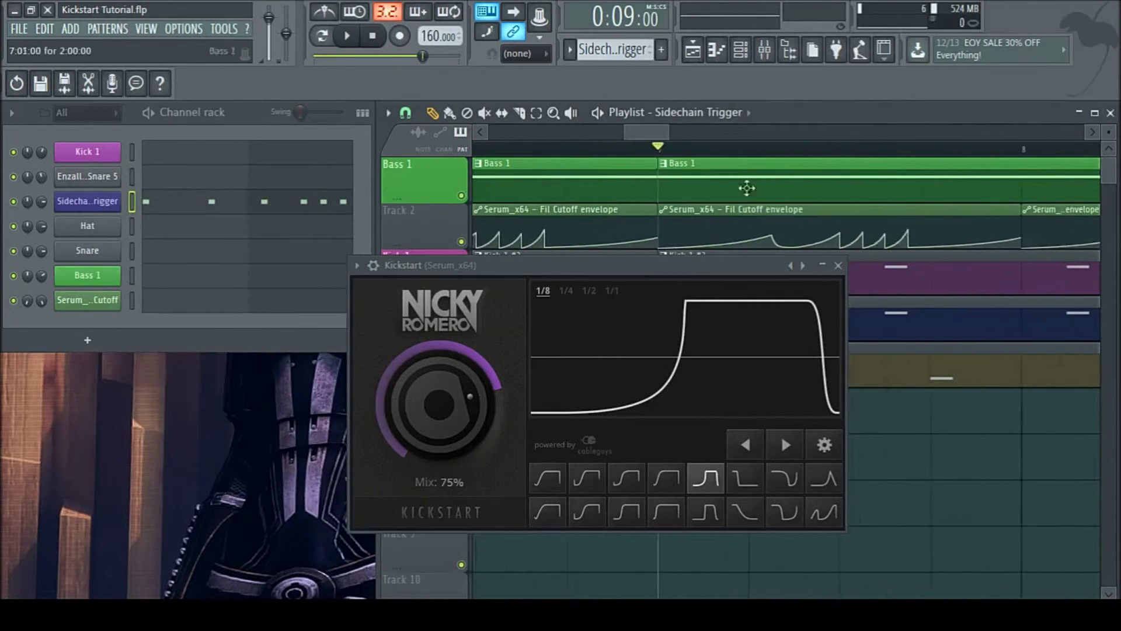
- Bypass Kickstart on the Serum_x64 mixer track and play the section from bar 7 without sidechaining
left_click(764, 49)
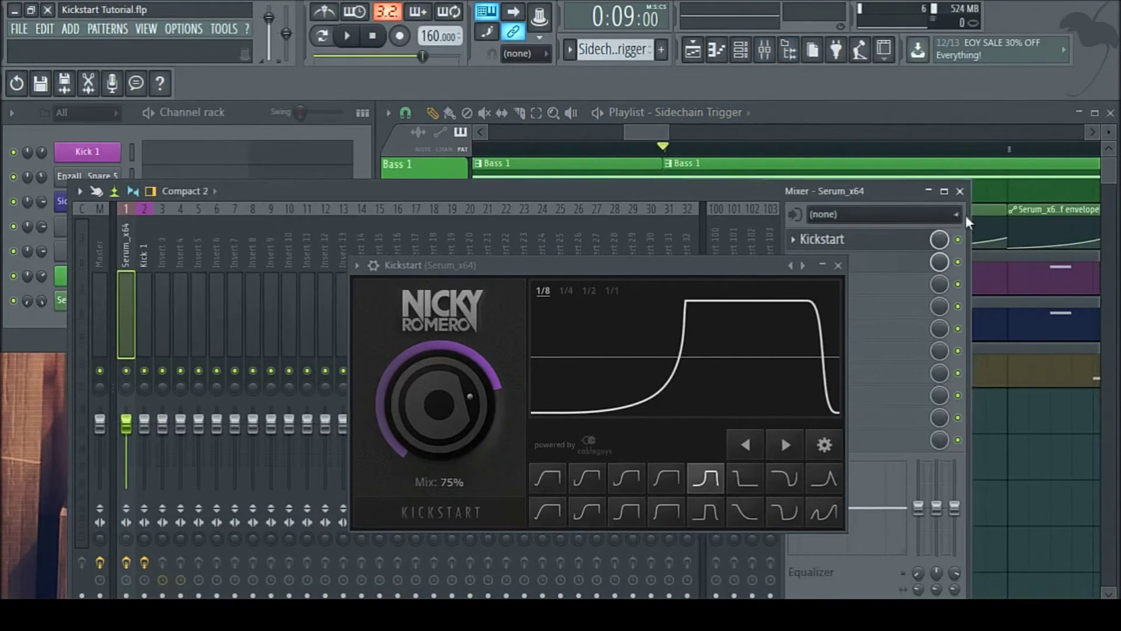
left_click(765, 49)
left_click_drag(584, 264, 344, 297)
left_click_drag(540, 467, 460, 436)
key("space")
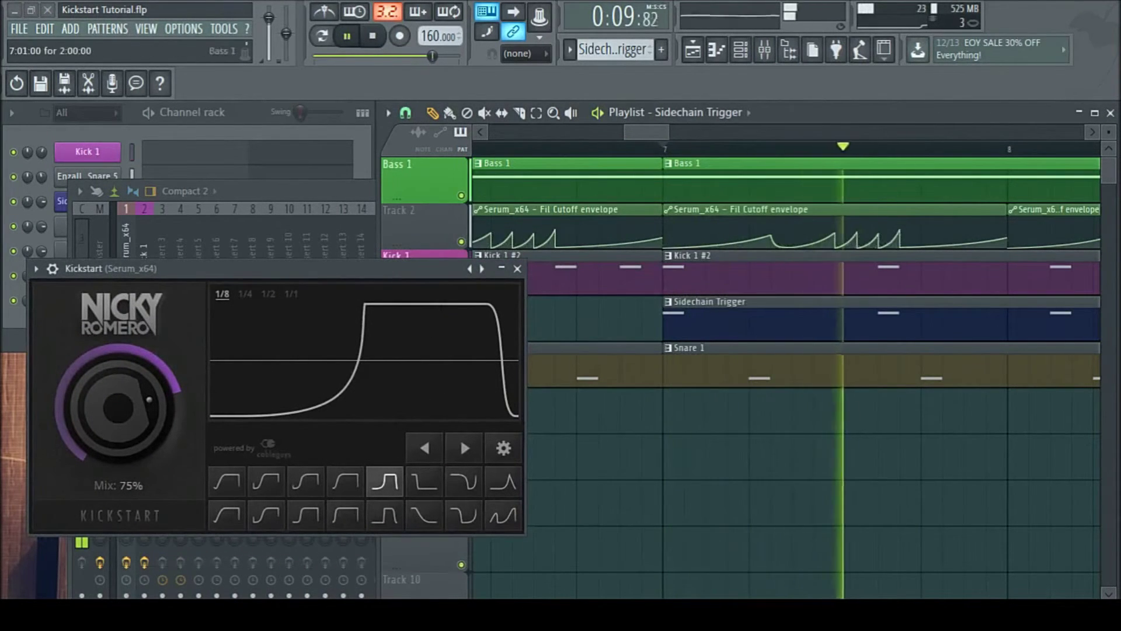
scroll(700, 432, "down", 4)
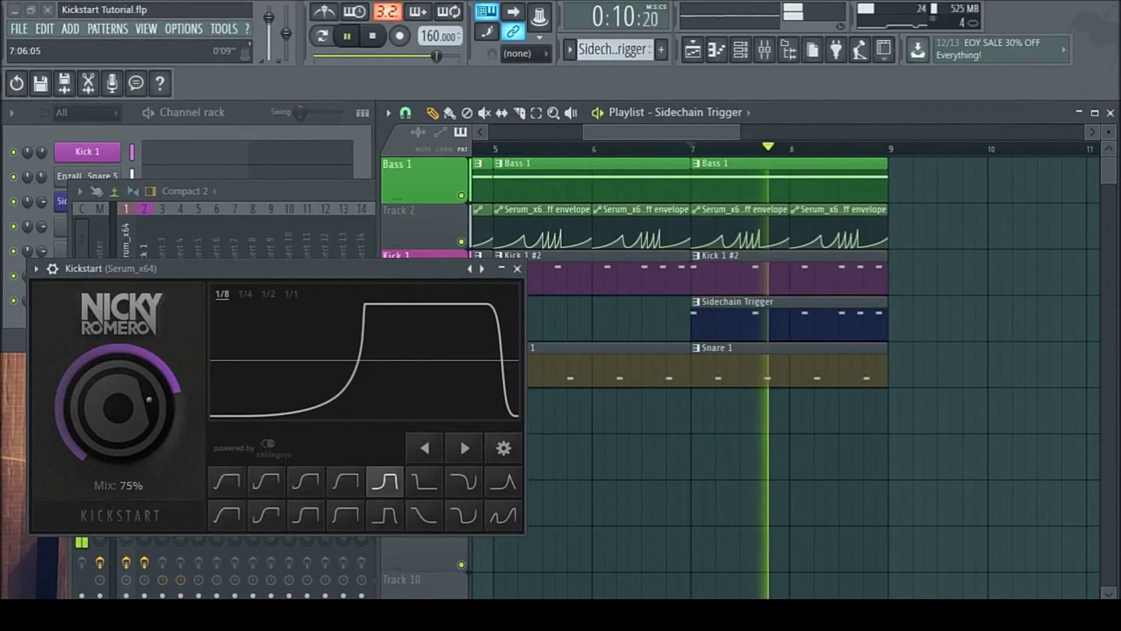
key("space")
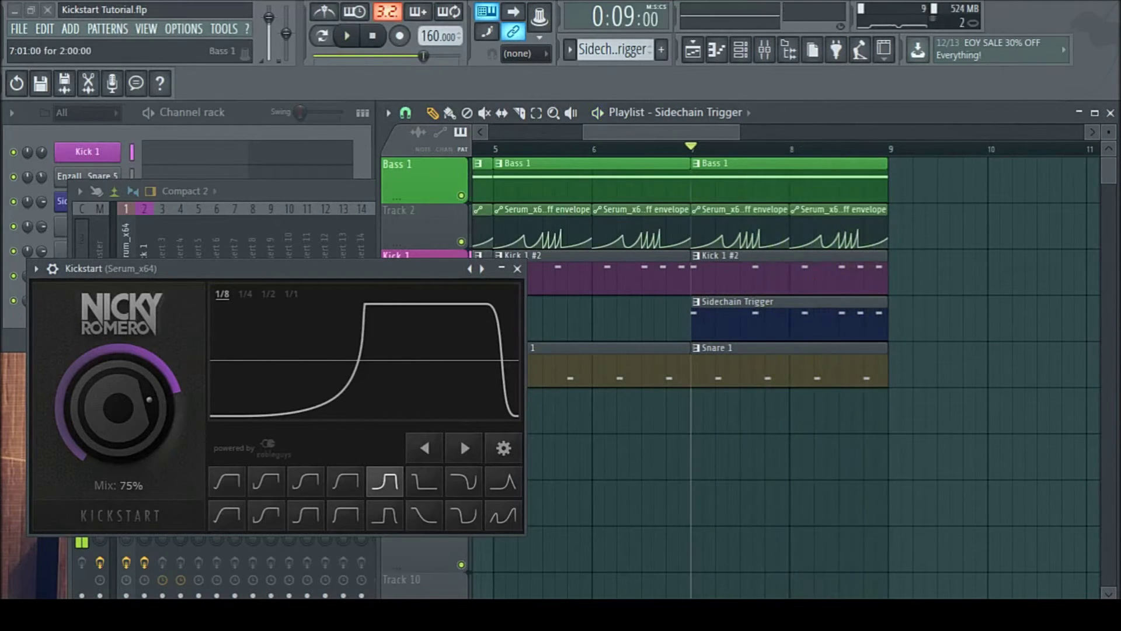
- Re-enable Kickstart on the Serum_x64 mixer track and play the section from bar 7 with sidechaining
key("F9")
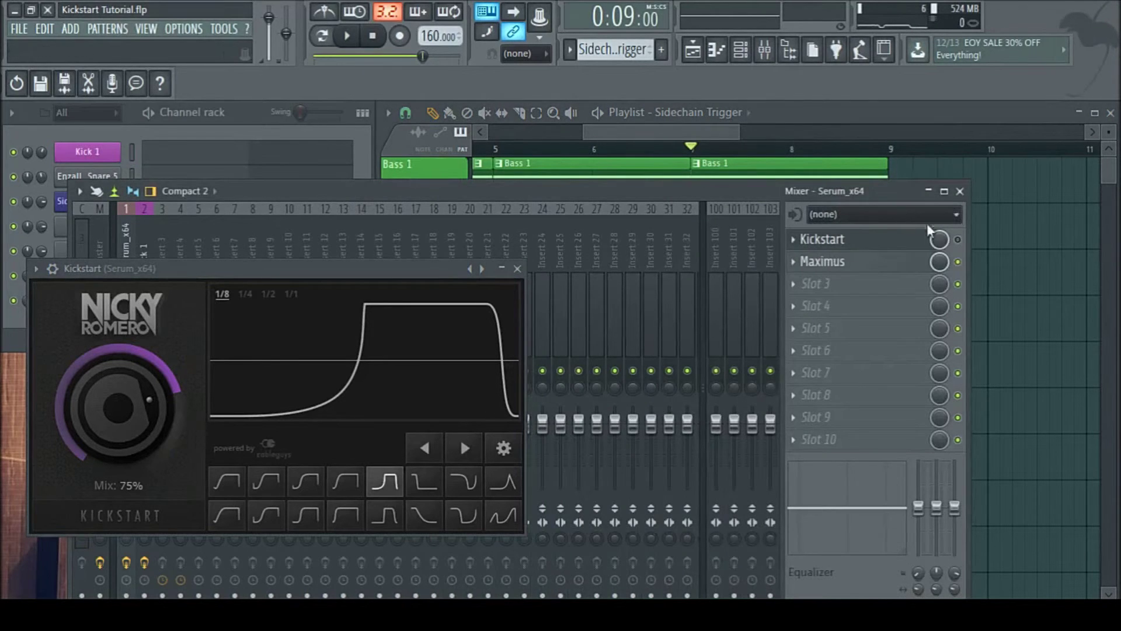
key("F5")
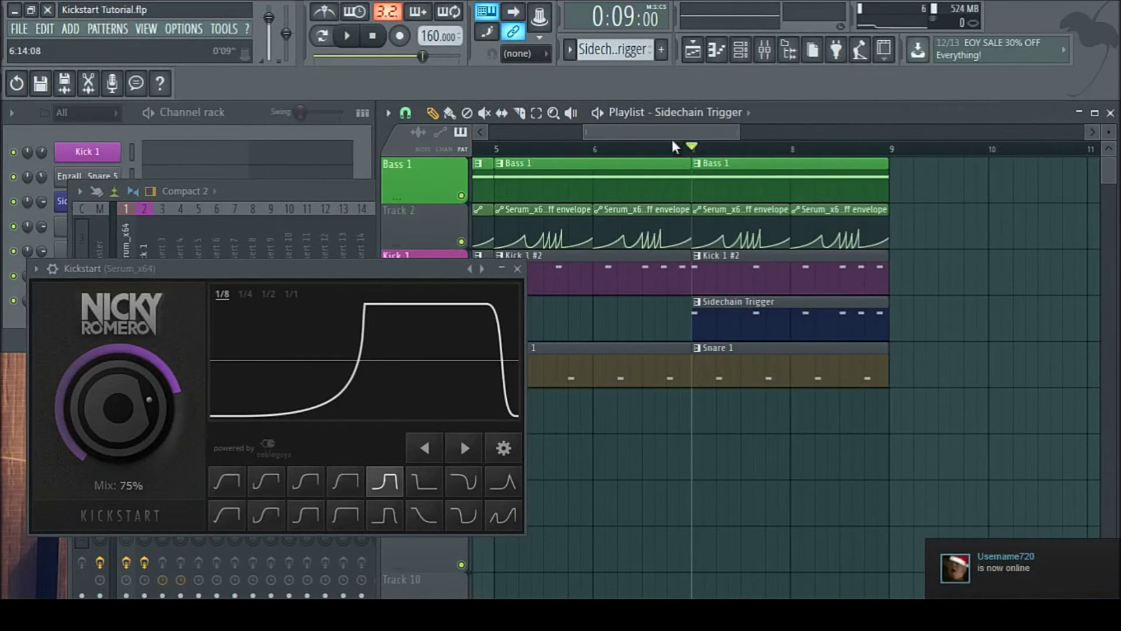
left_click_drag(677, 132, 680, 132)
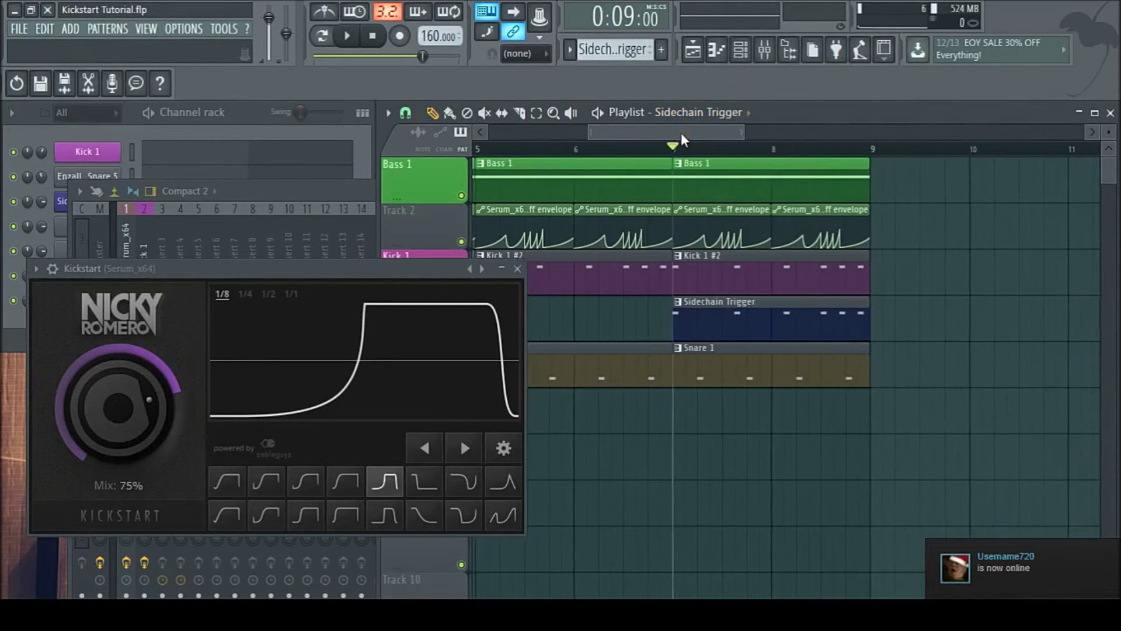
key("space")
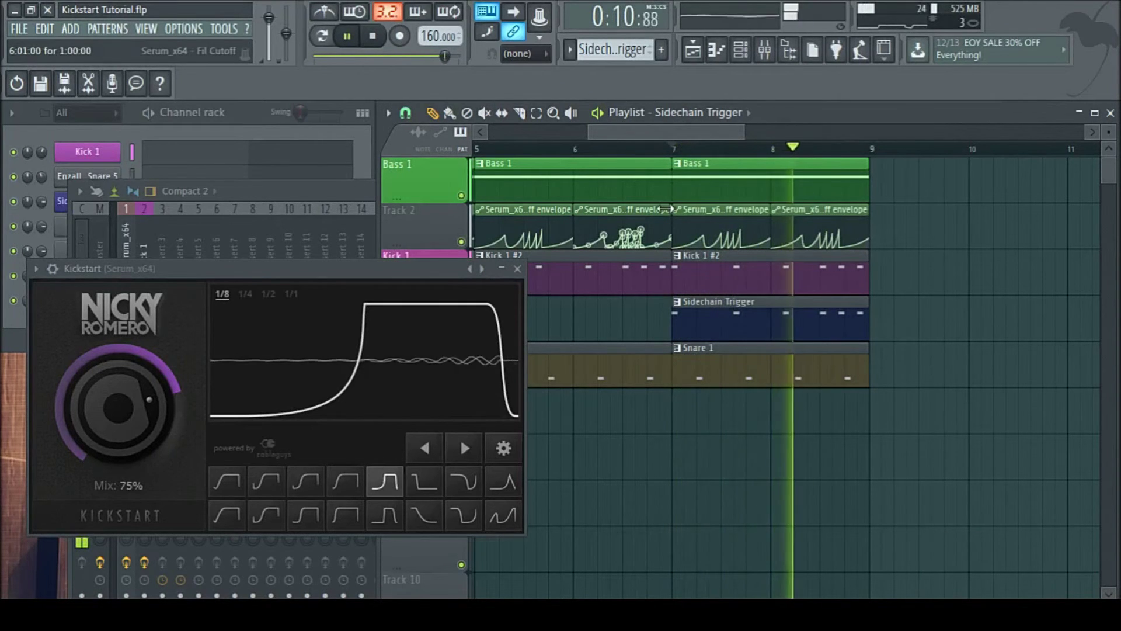
key("space")
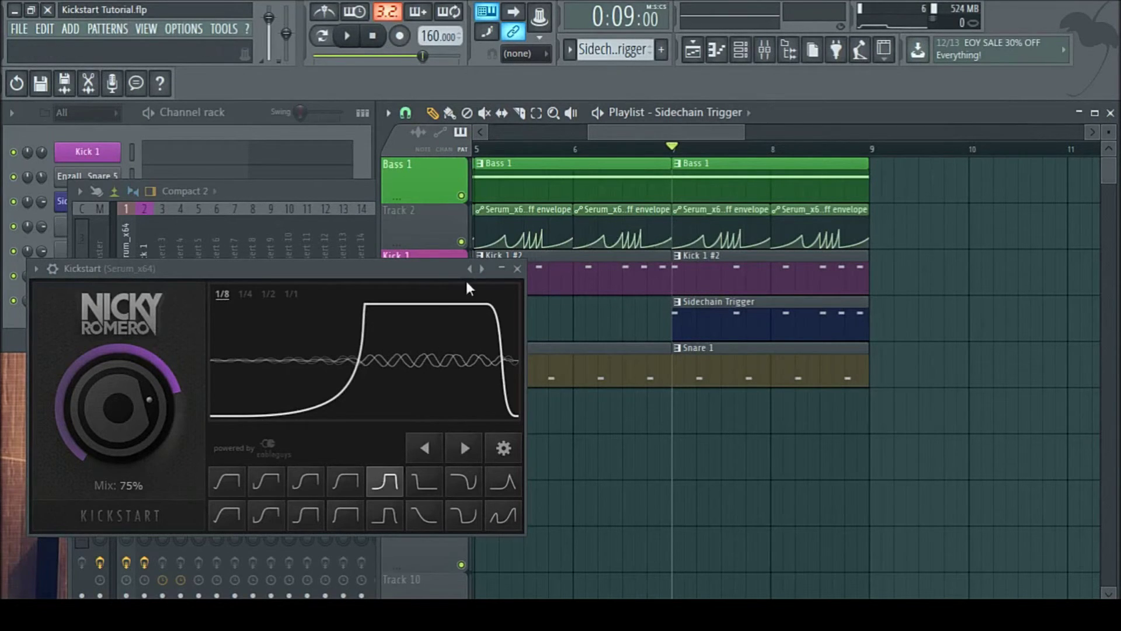
- Close Kickstart, bring the channel rack in front of the mixer, and show the playlist's earlier bars
left_click(517, 268)
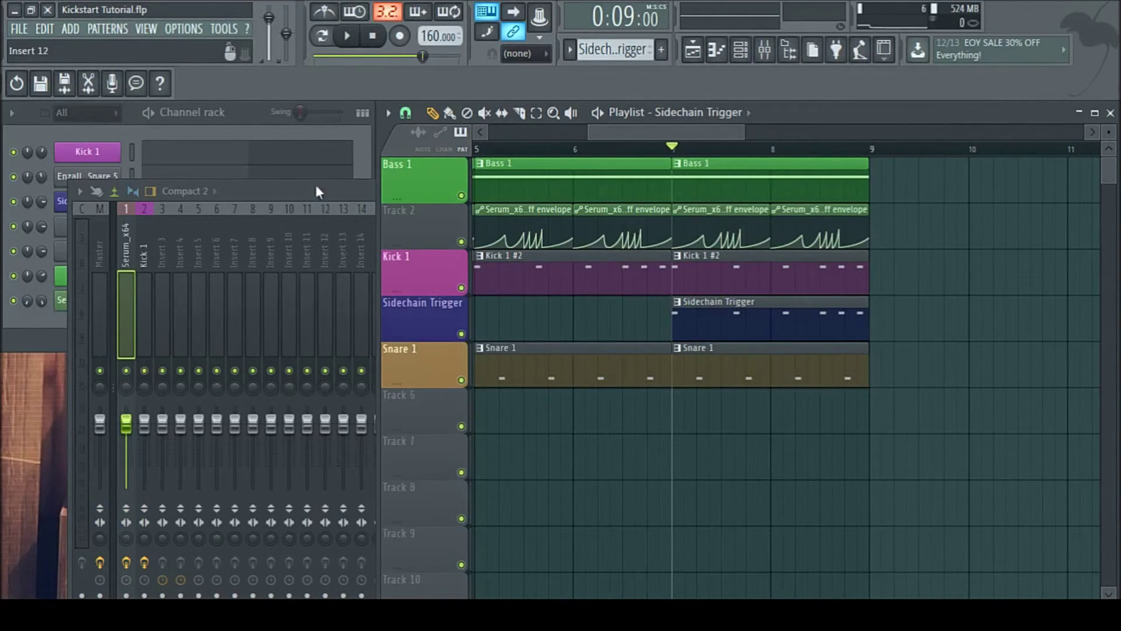
left_click(254, 121)
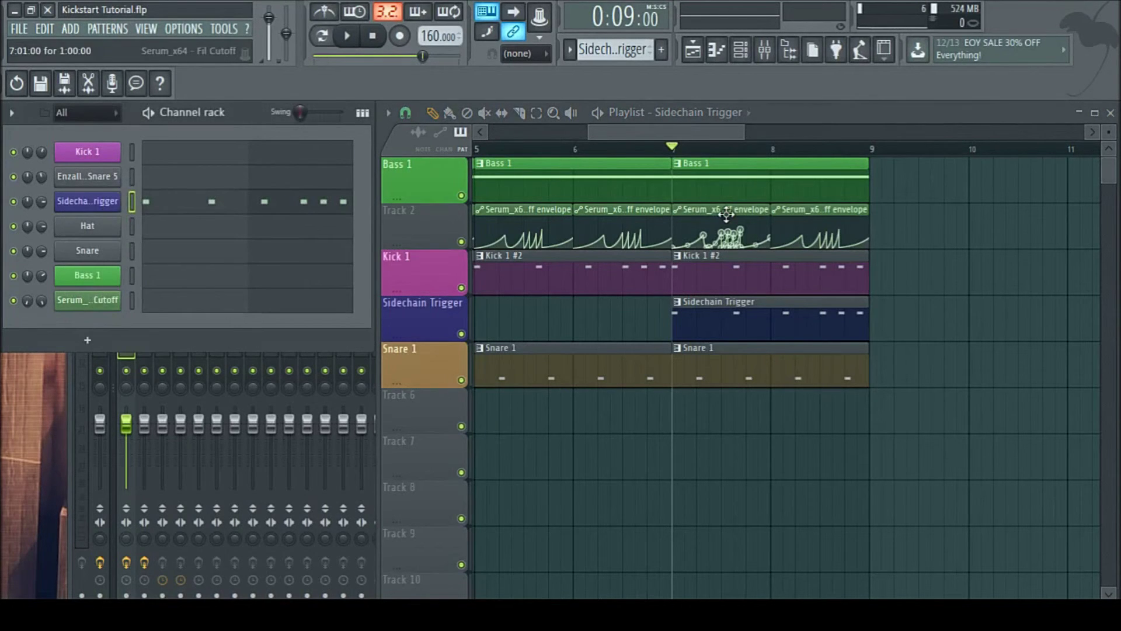
left_click_drag(698, 132, 619, 135)
scroll(584, 151, "down", 5)
scroll(543, 153, "up", 5)
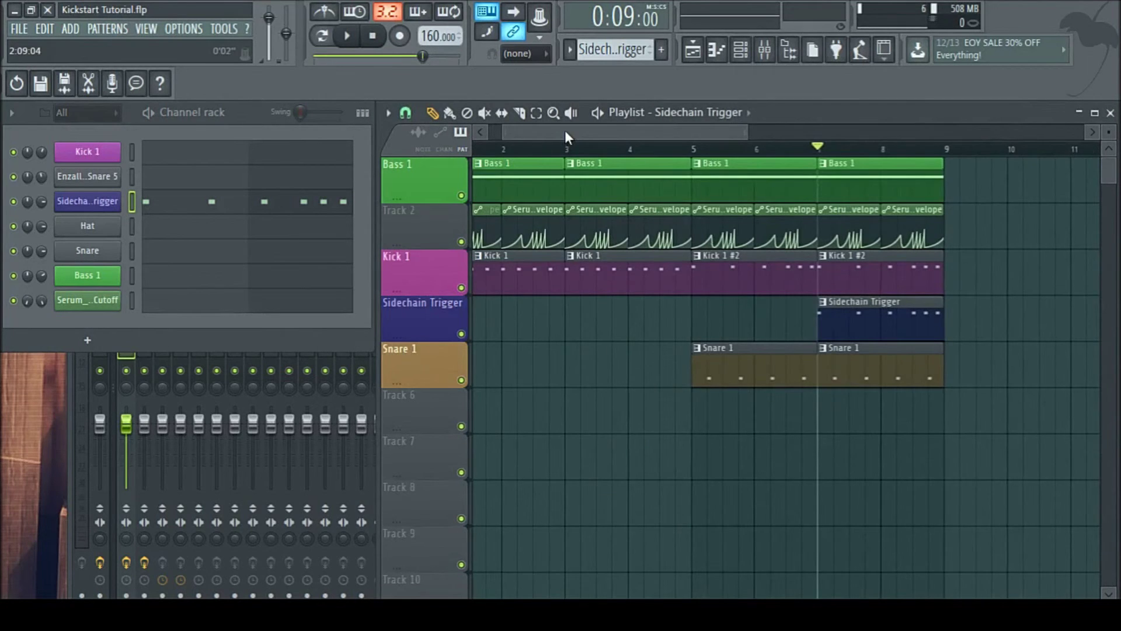
- Show the playlist from bar 1, open the mixer, and inspect the effect slots of Insert 3 and the Serum_x64 track
scroll(526, 151, "up", 3)
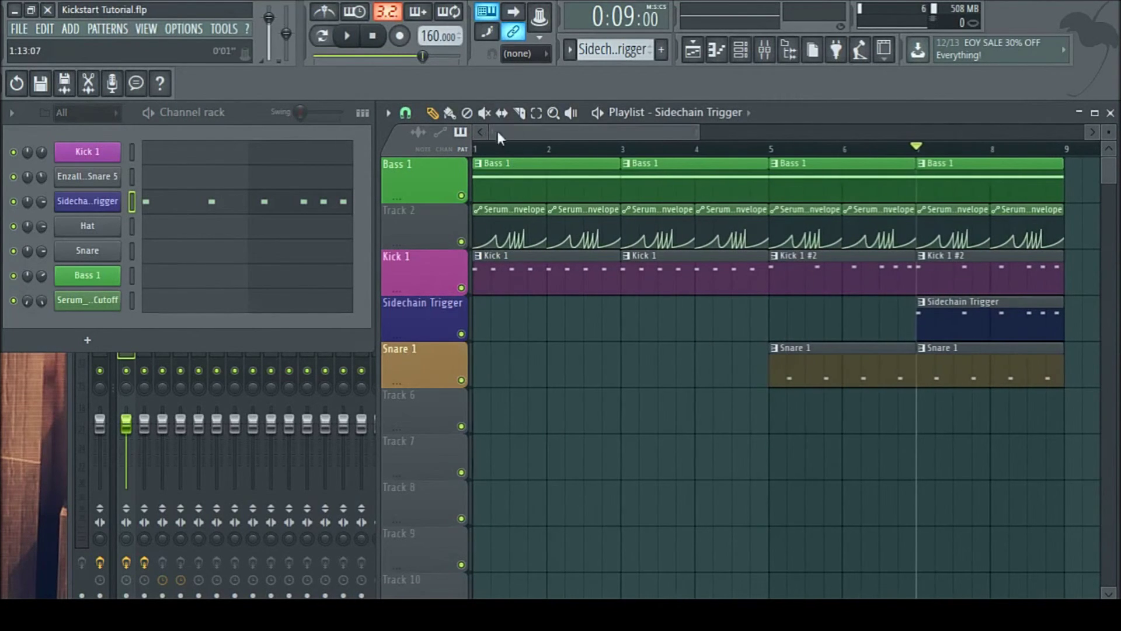
left_click_drag(698, 133, 687, 138)
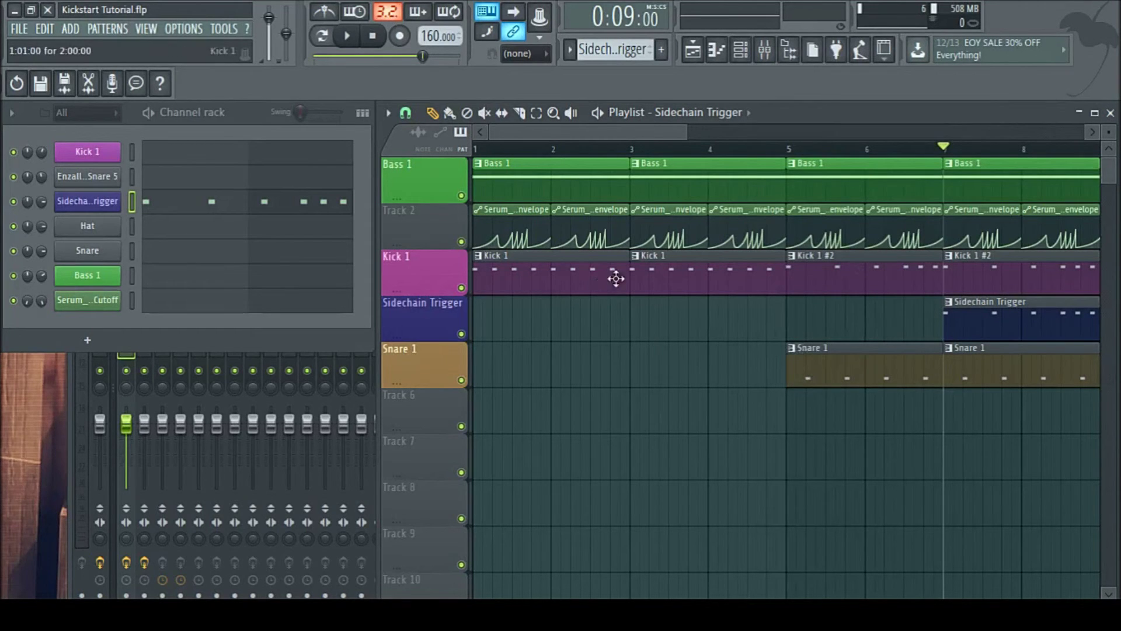
left_click(765, 49)
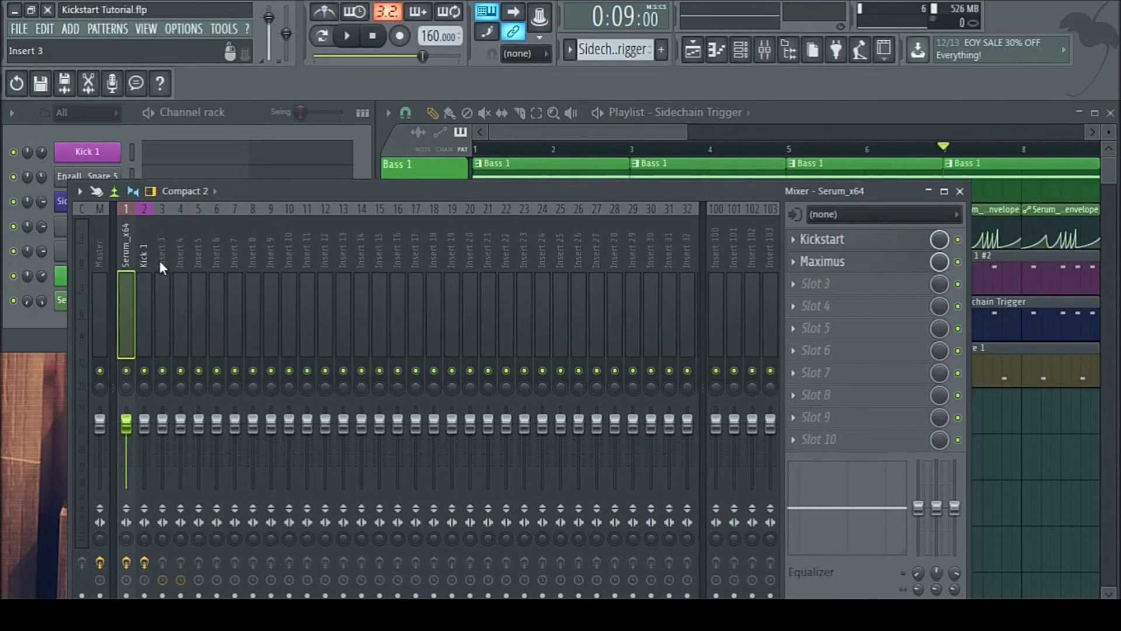
left_click(163, 266)
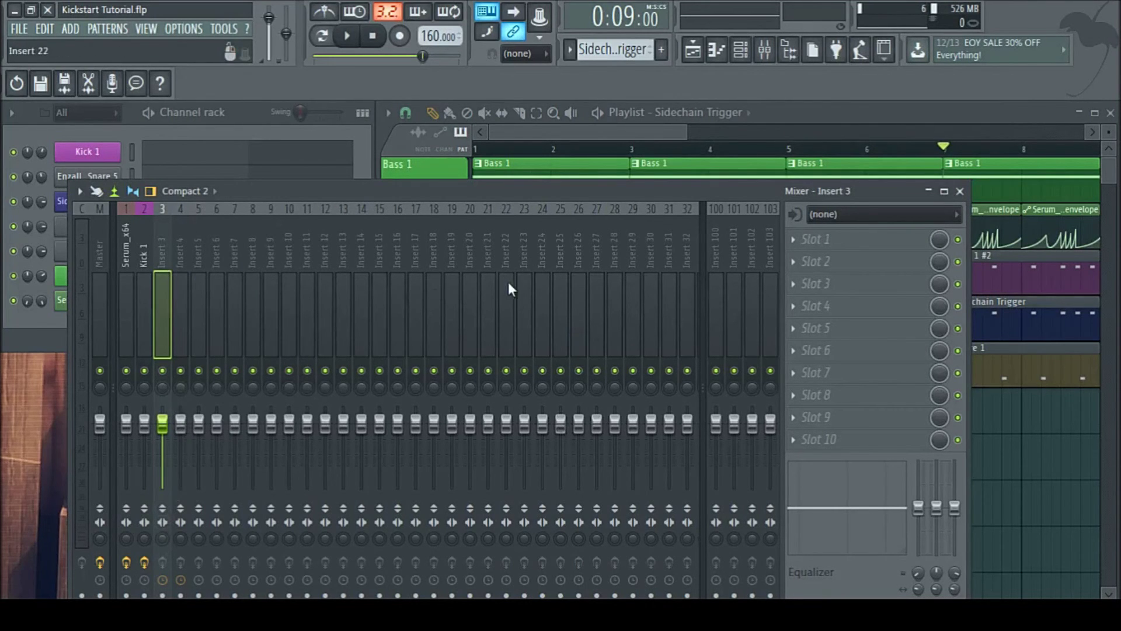
left_click(129, 242)
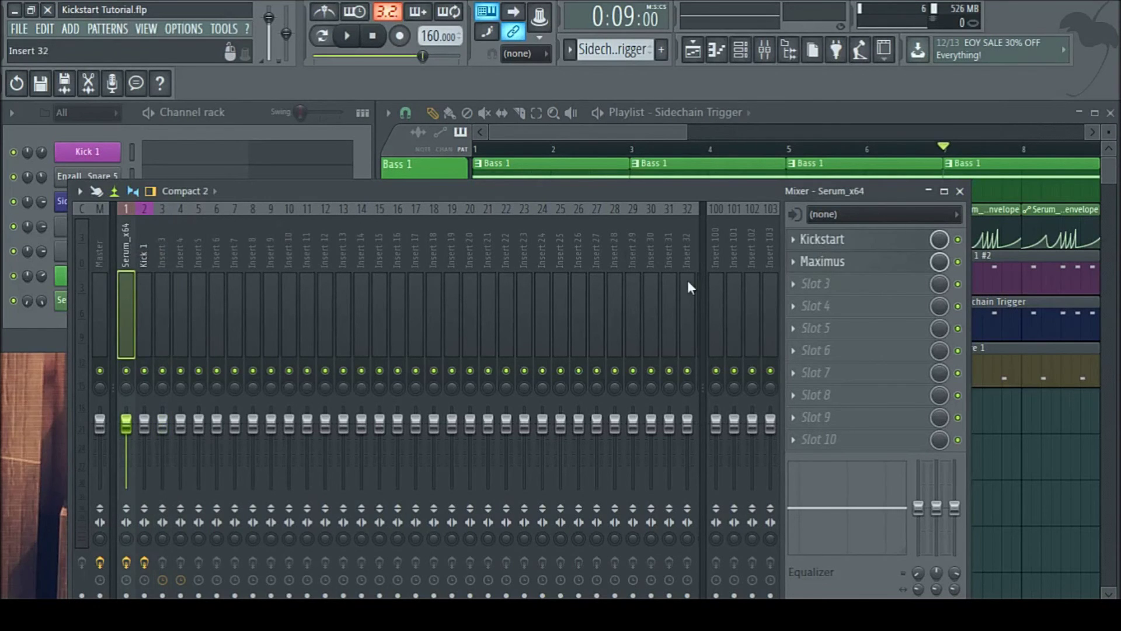
- Review the Kickstart settings on the Serum_x64 mixer track, and close the plugin and the mixer
left_click(824, 240)
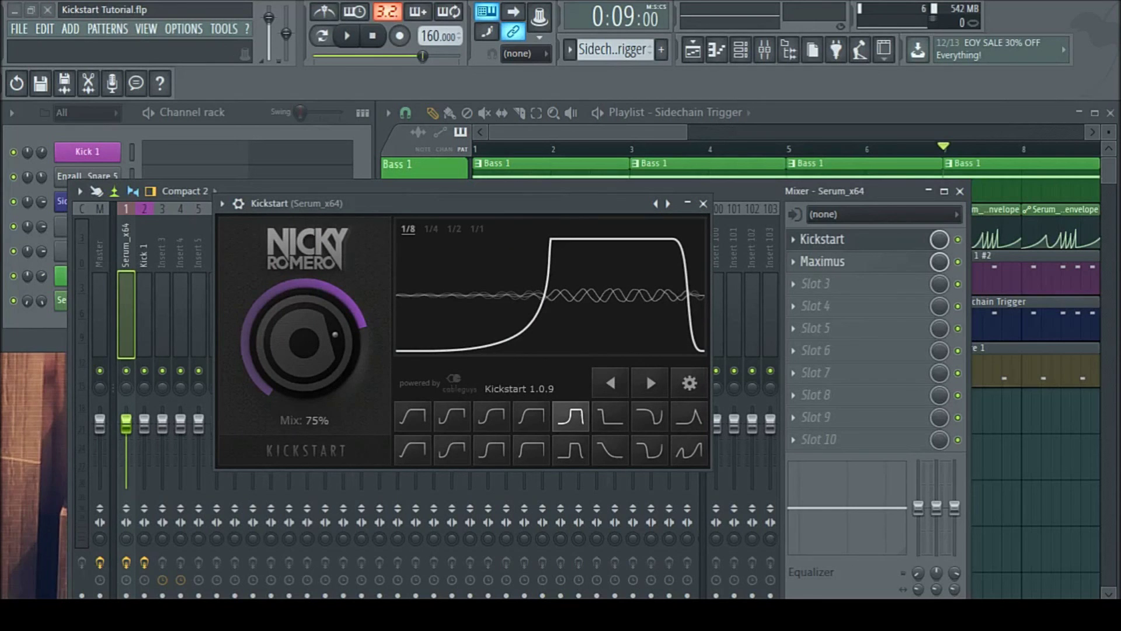
left_click(703, 204)
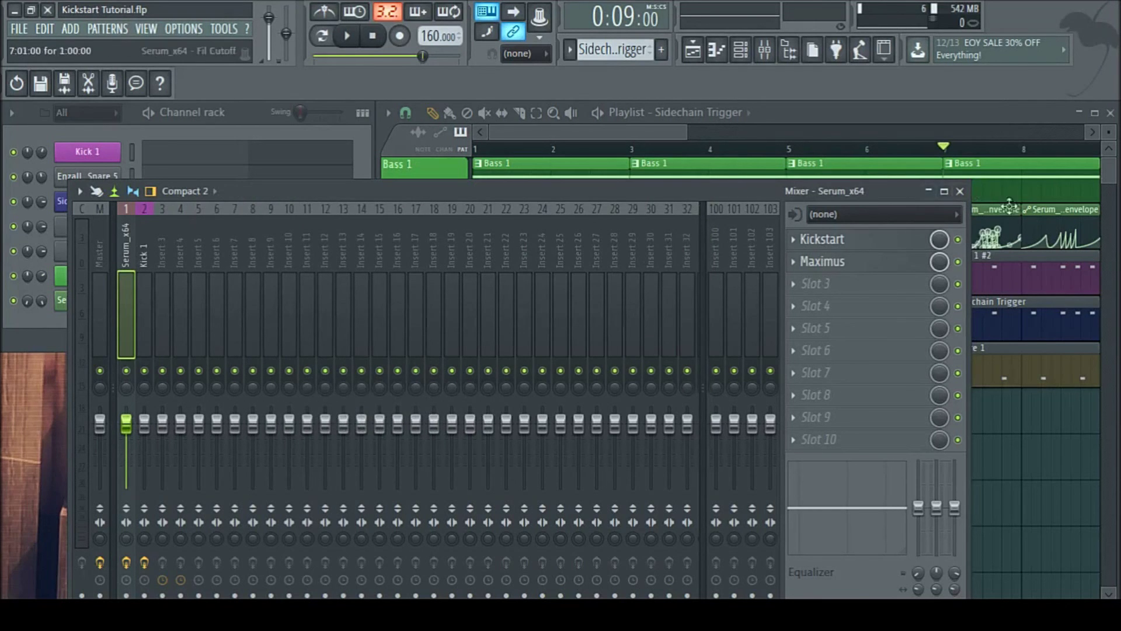
left_click(960, 191)
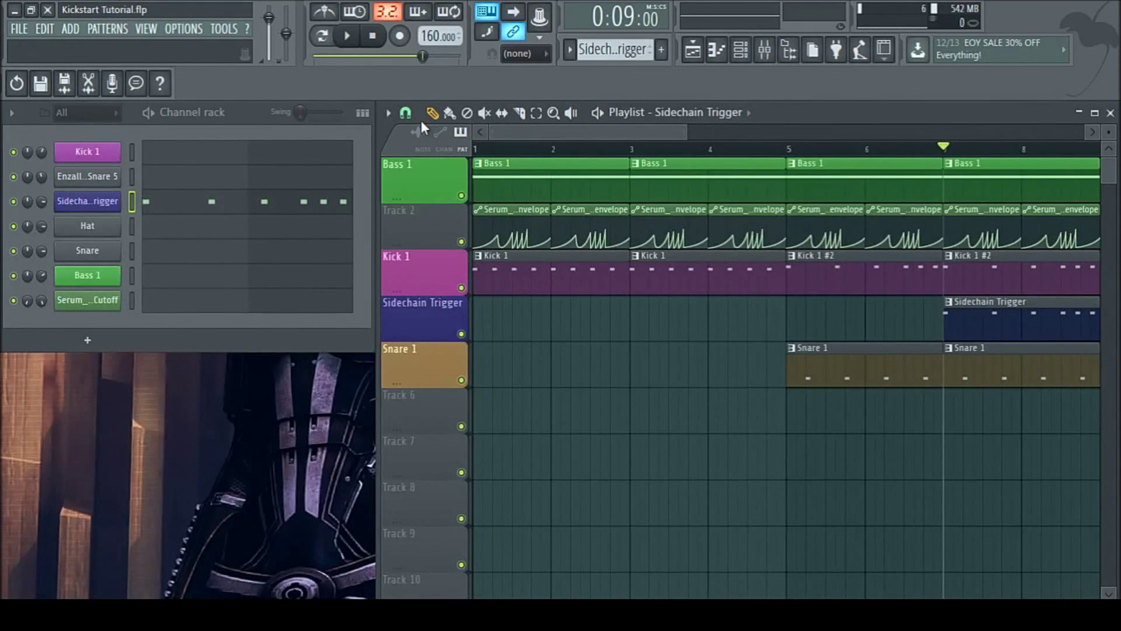